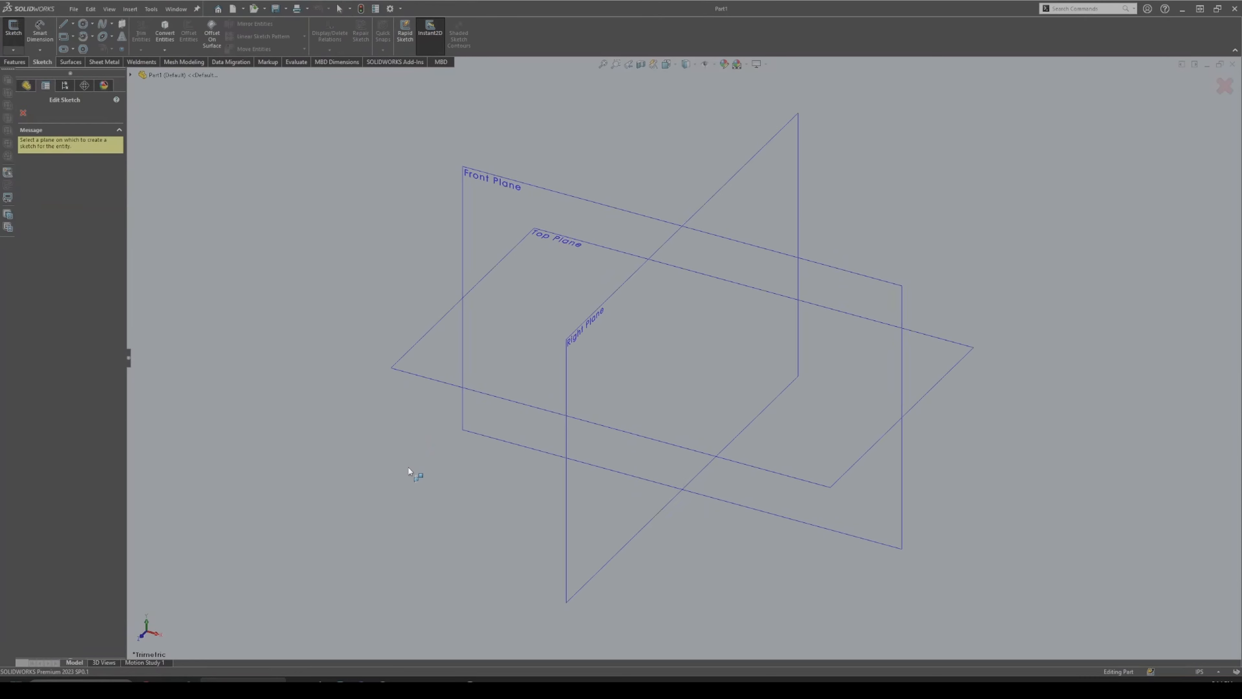
Start Sketch1 on the Front Plane with infinite horizontal and vertical construction lines through the origin.
middle_click_drag(407, 466, 401, 427)
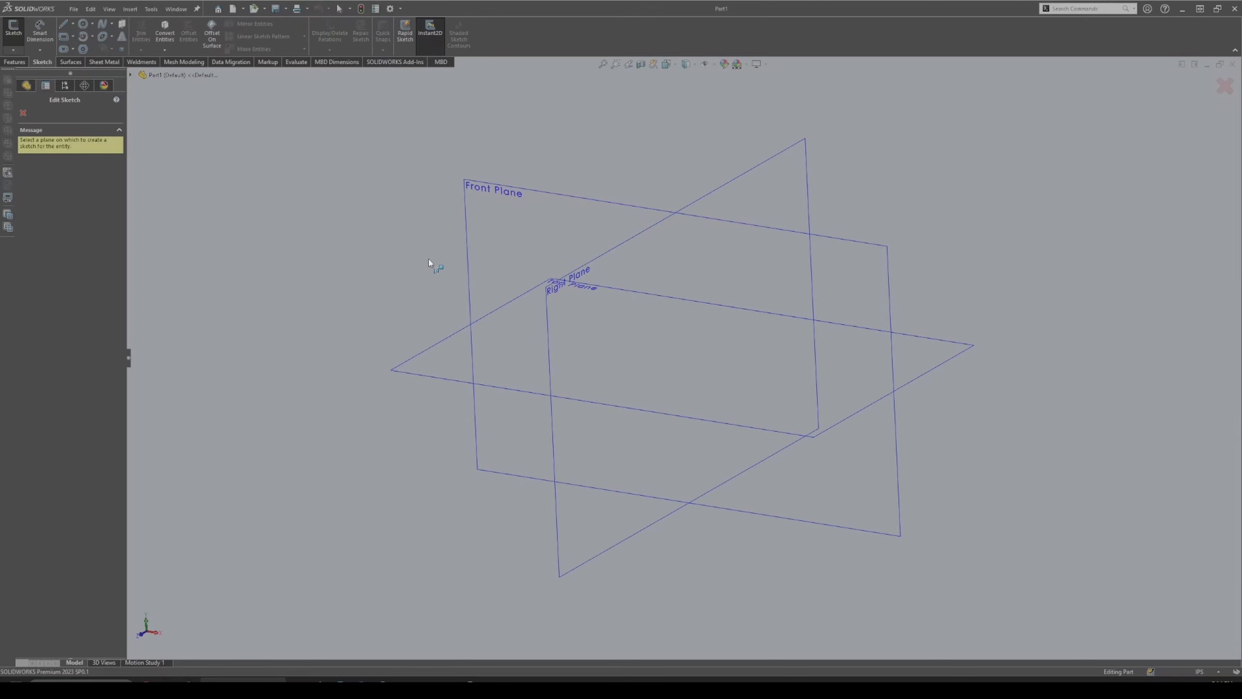
left_click(485, 236)
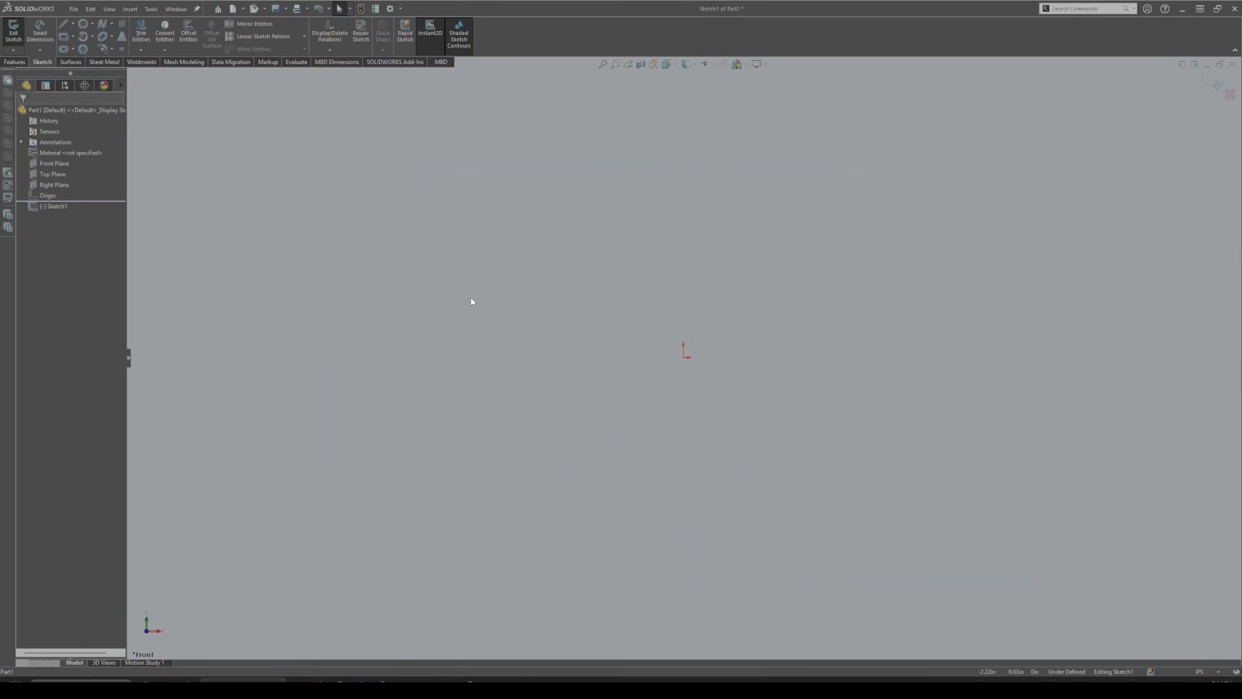
key("l")
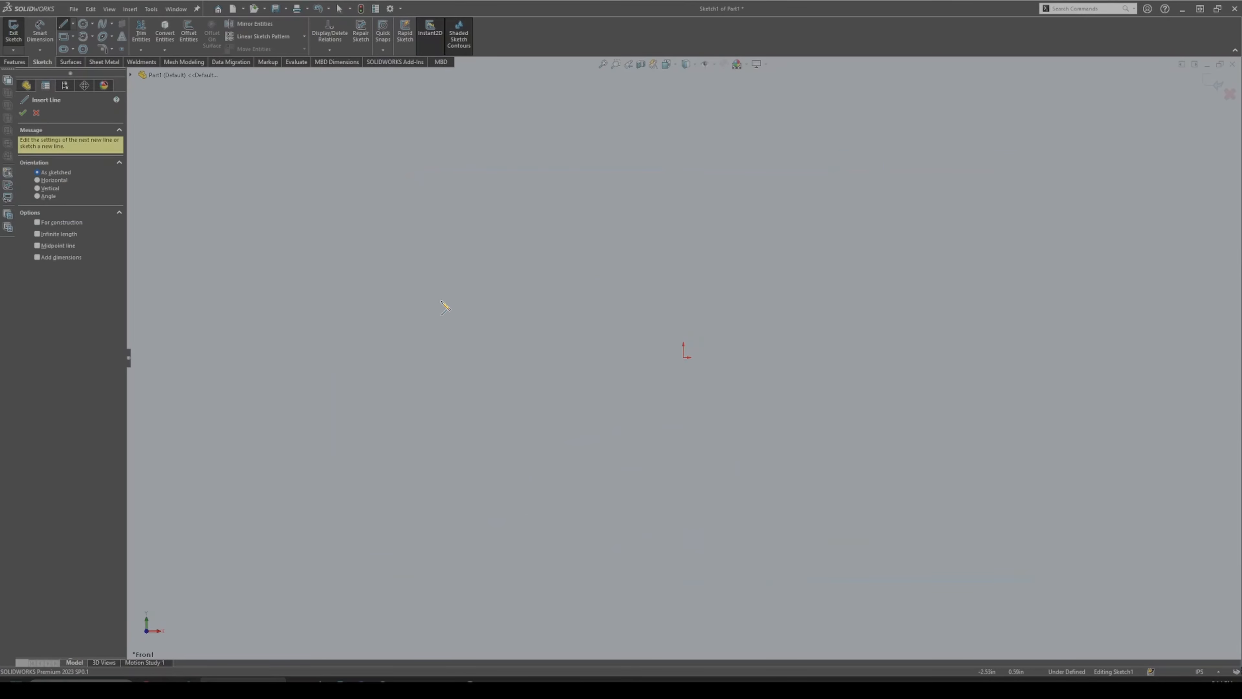
left_click(63, 24)
left_click(63, 26)
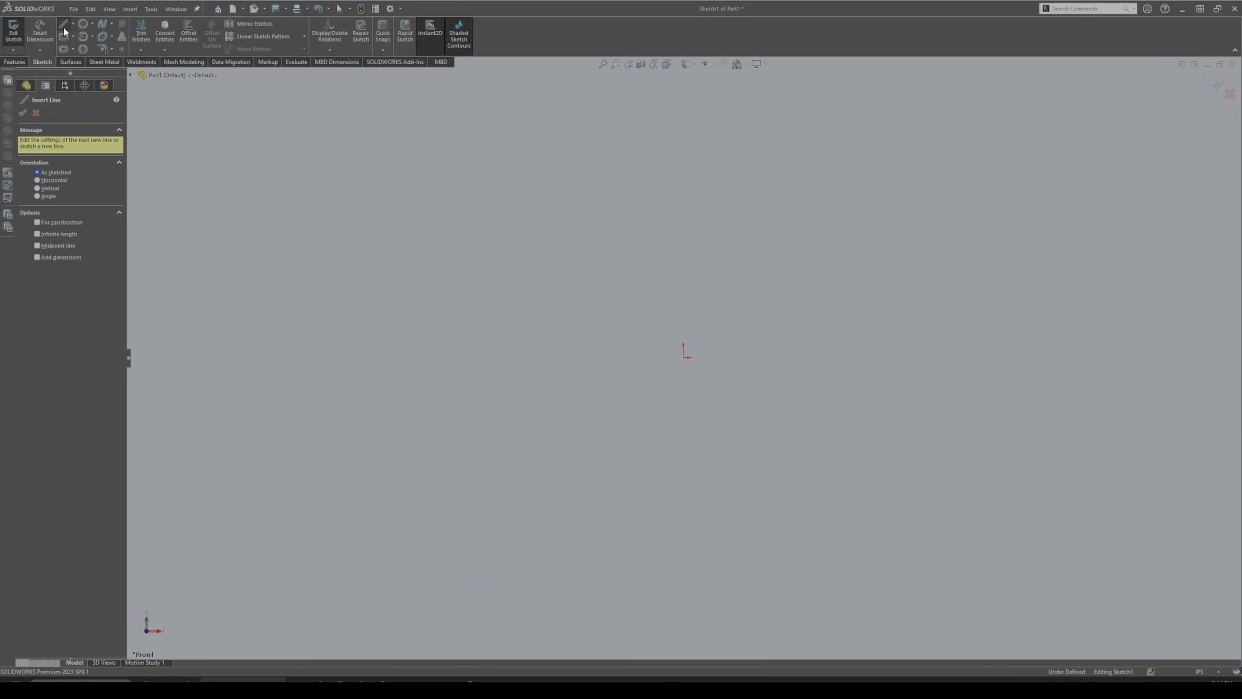
left_click(63, 235)
left_click(684, 357)
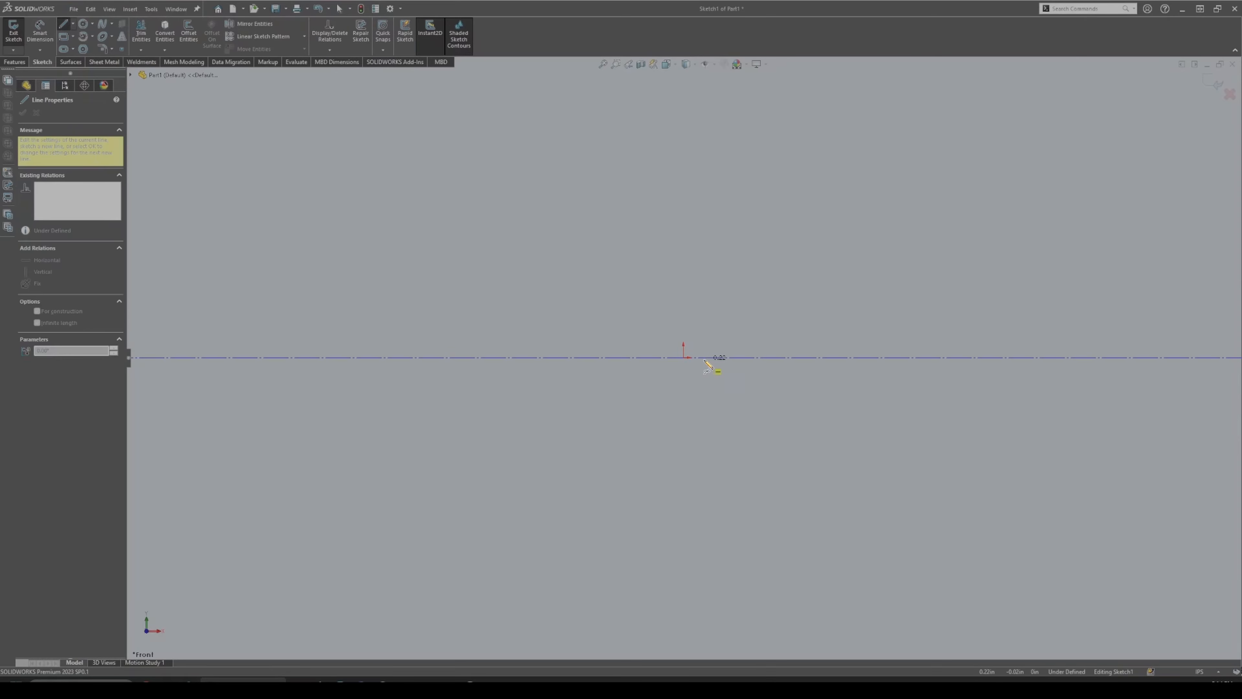
left_click(685, 350)
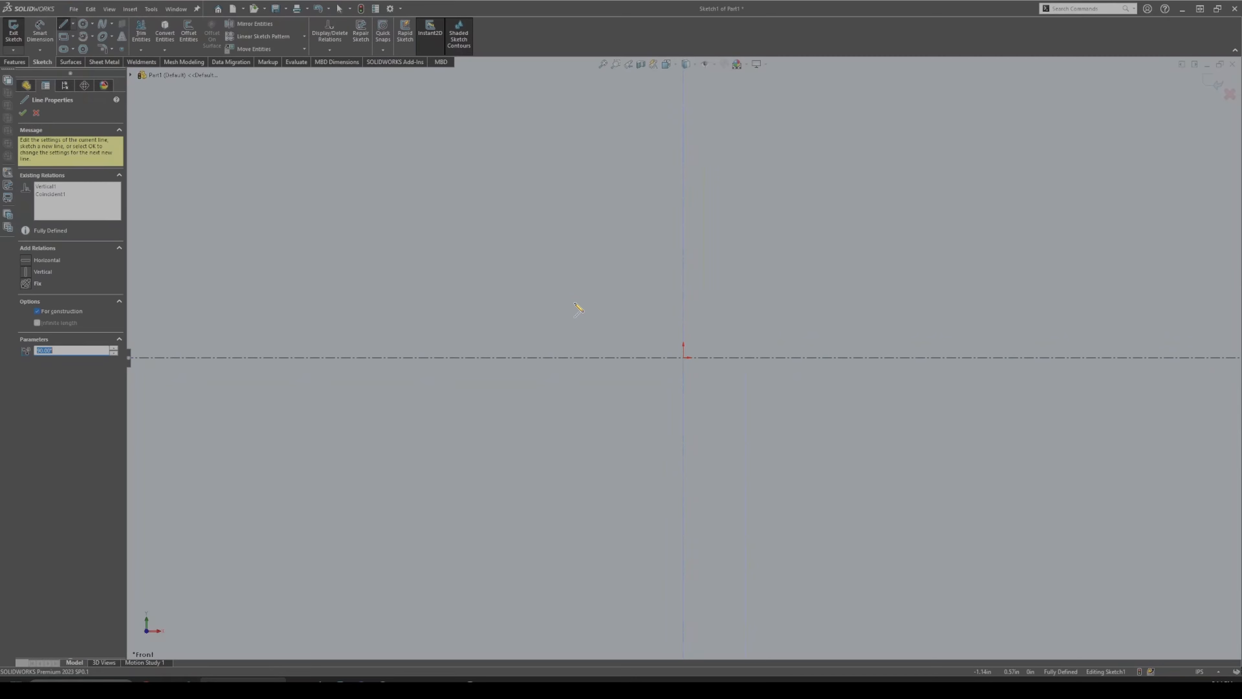
key("Escape")
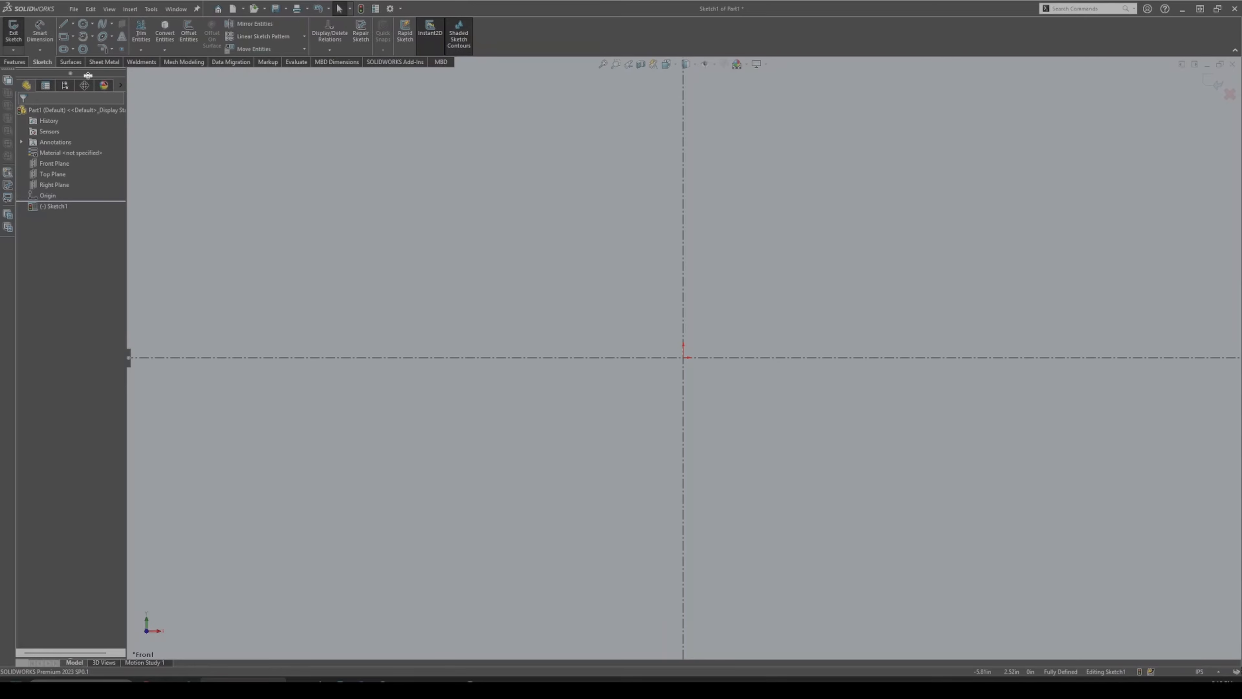
Exit Sketch1, reopen it for editing, and turn the view to face the front.
left_click(13, 32)
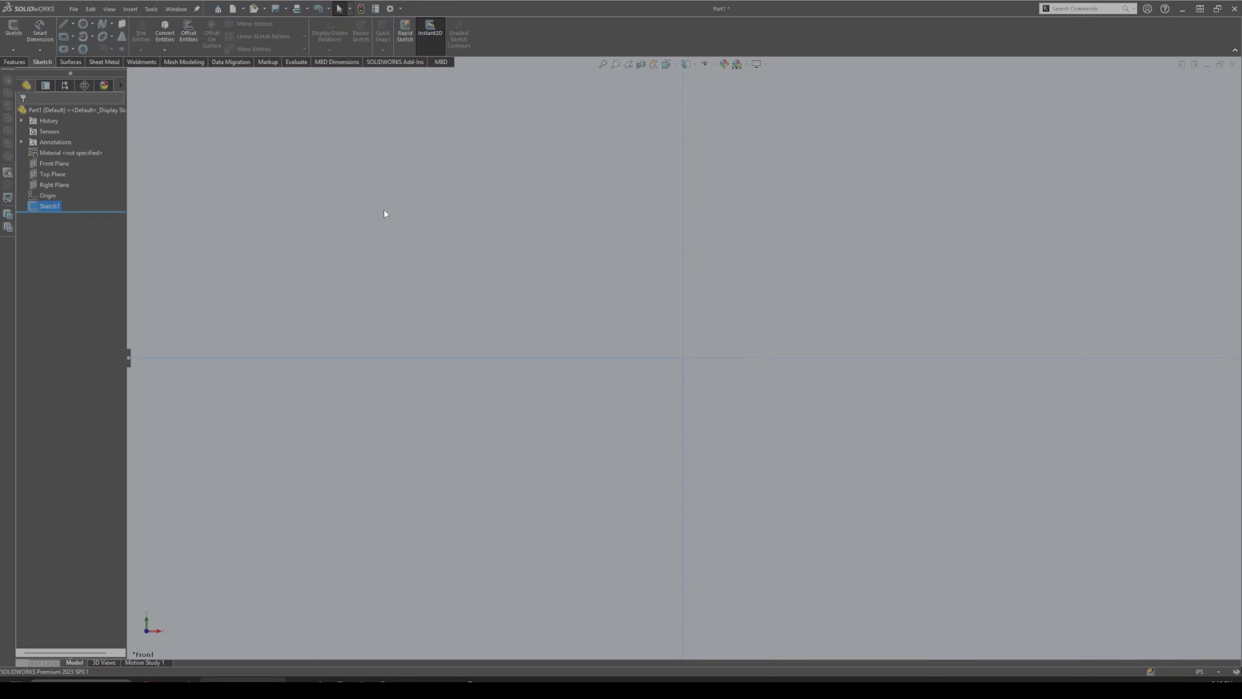
left_click(436, 231)
middle_click_drag(439, 232, 411, 252)
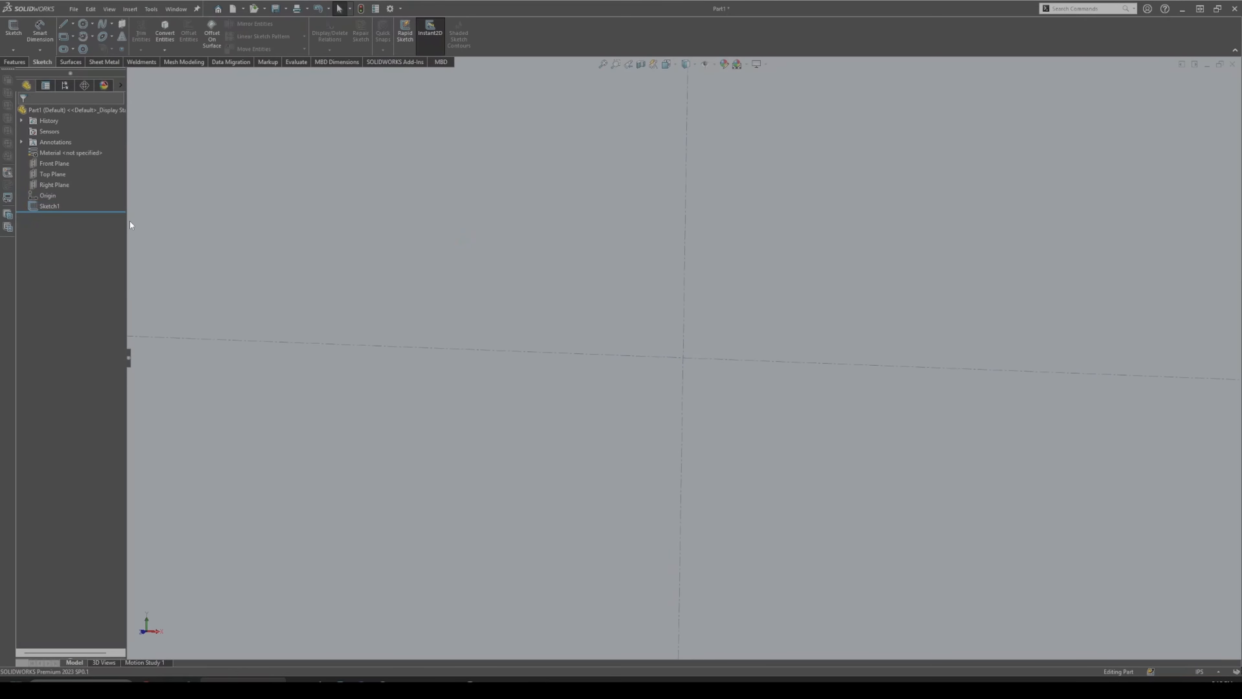
left_click(50, 206)
left_click(53, 177)
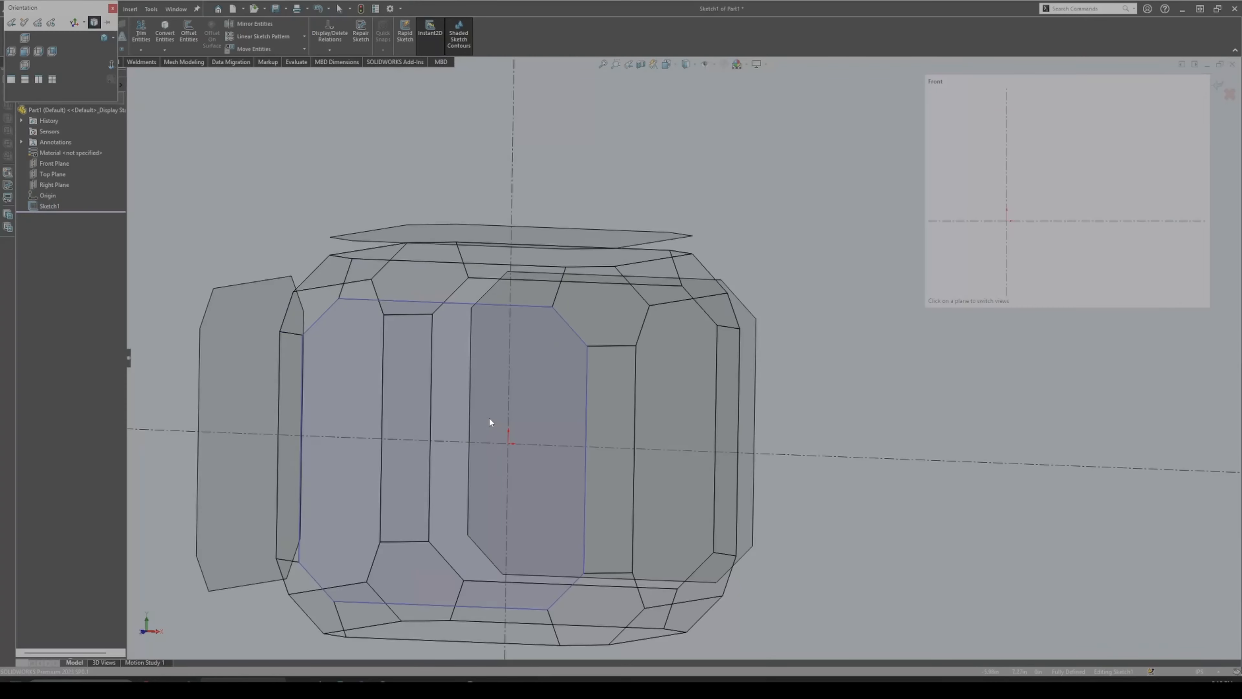
left_click(489, 416)
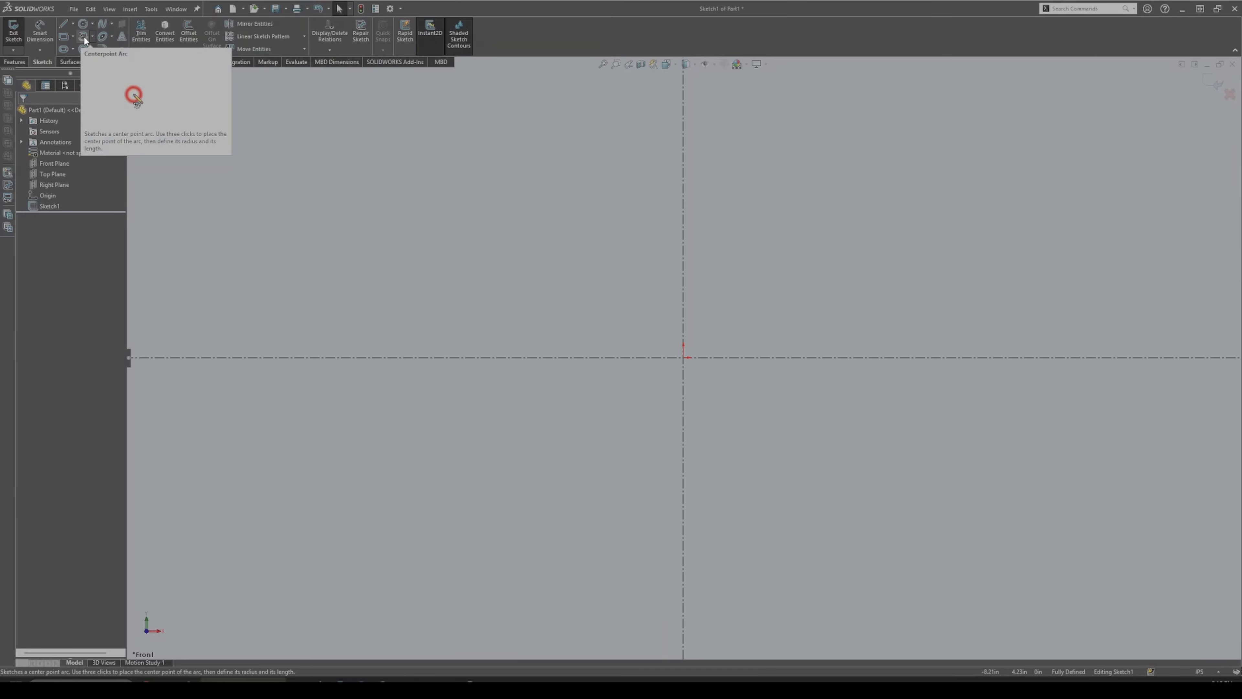
Draw a slanted line from the horizontal centreline to a horizontal line ending on the vertical centreline, then adjust the corner.
left_click(67, 26)
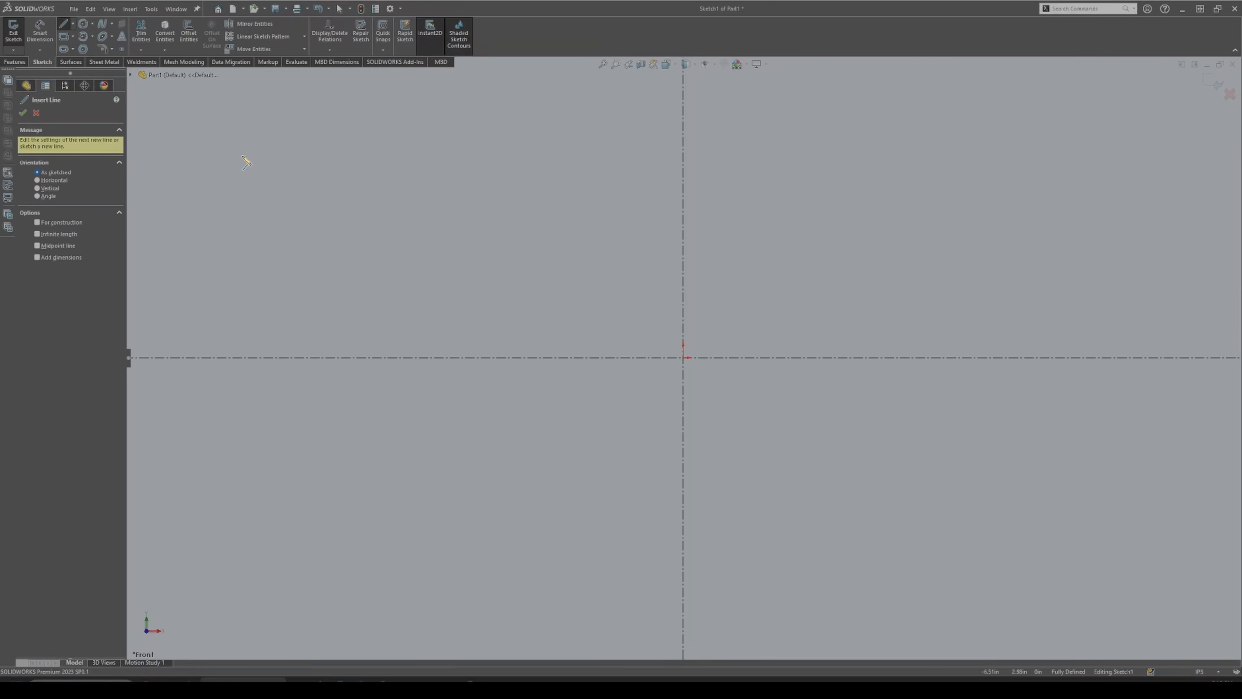
mouse_move(499, 357)
left_mouse_down()
mouse_move(496, 236)
mouse_move(586, 171)
left_mouse_up()
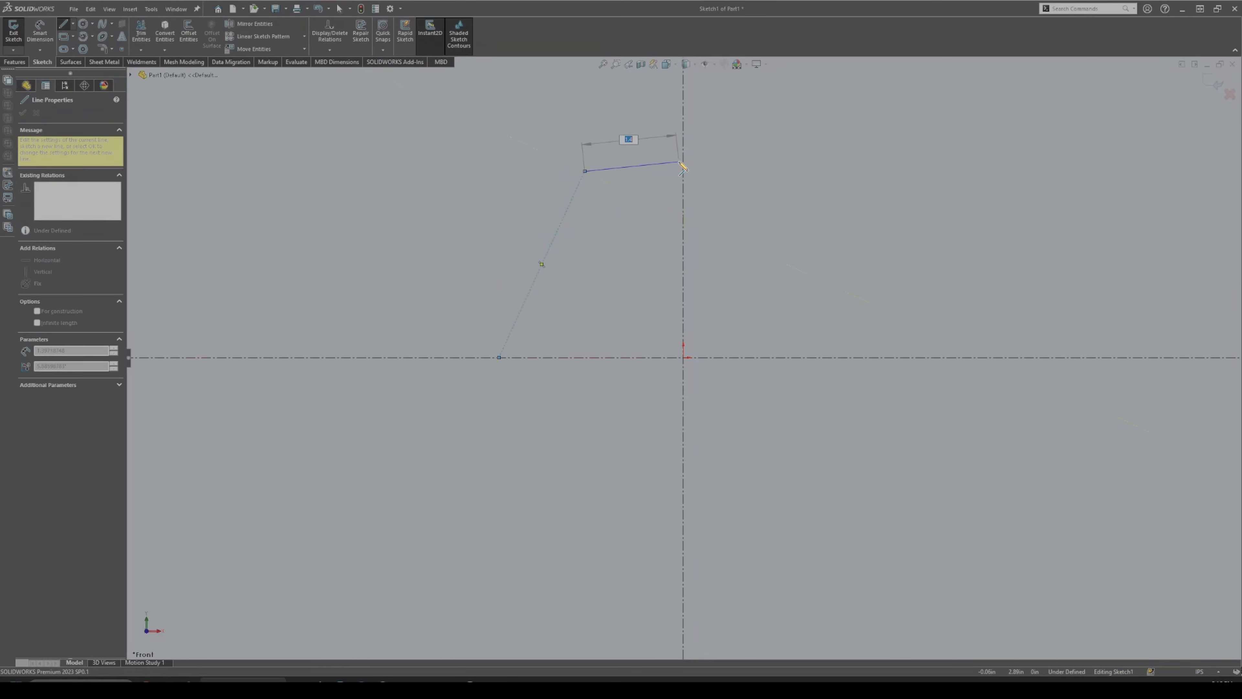
left_click(684, 171)
key("Escape")
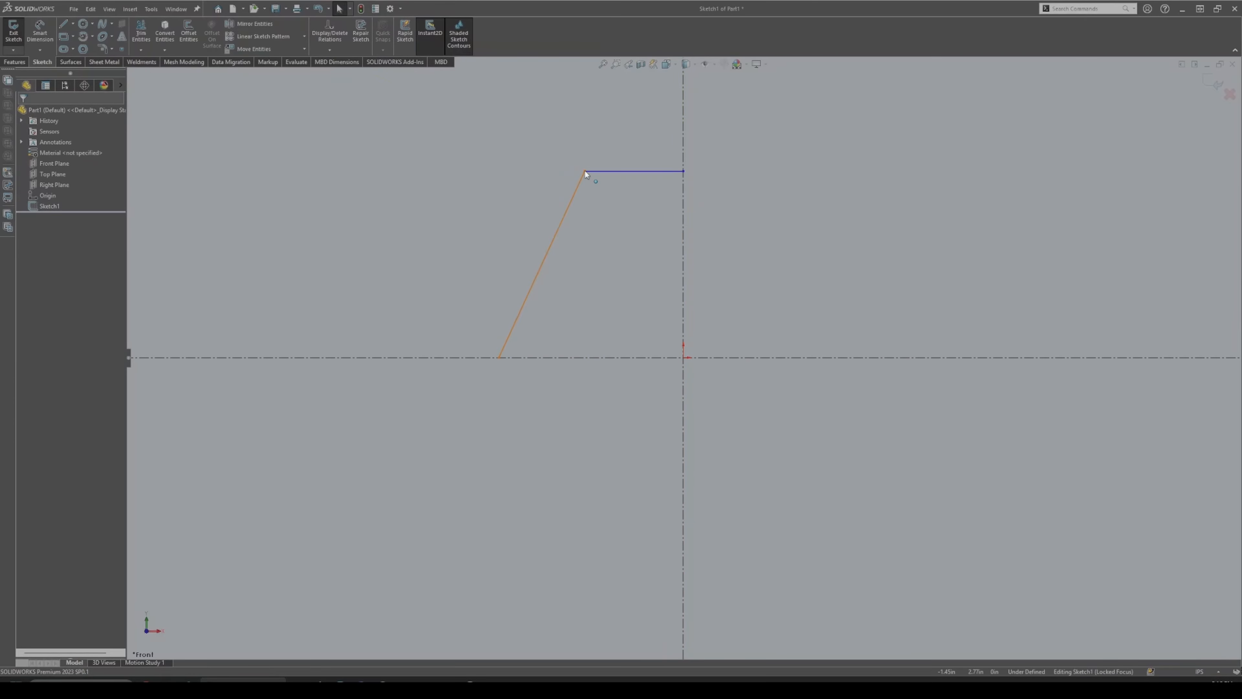
mouse_move(586, 174)
left_mouse_down()
mouse_move(514, 200)
mouse_move(514, 227)
mouse_move(589, 215)
mouse_move(548, 214)
left_mouse_up()
left_click_drag(668, 214, 468, 222)
left_click(583, 270)
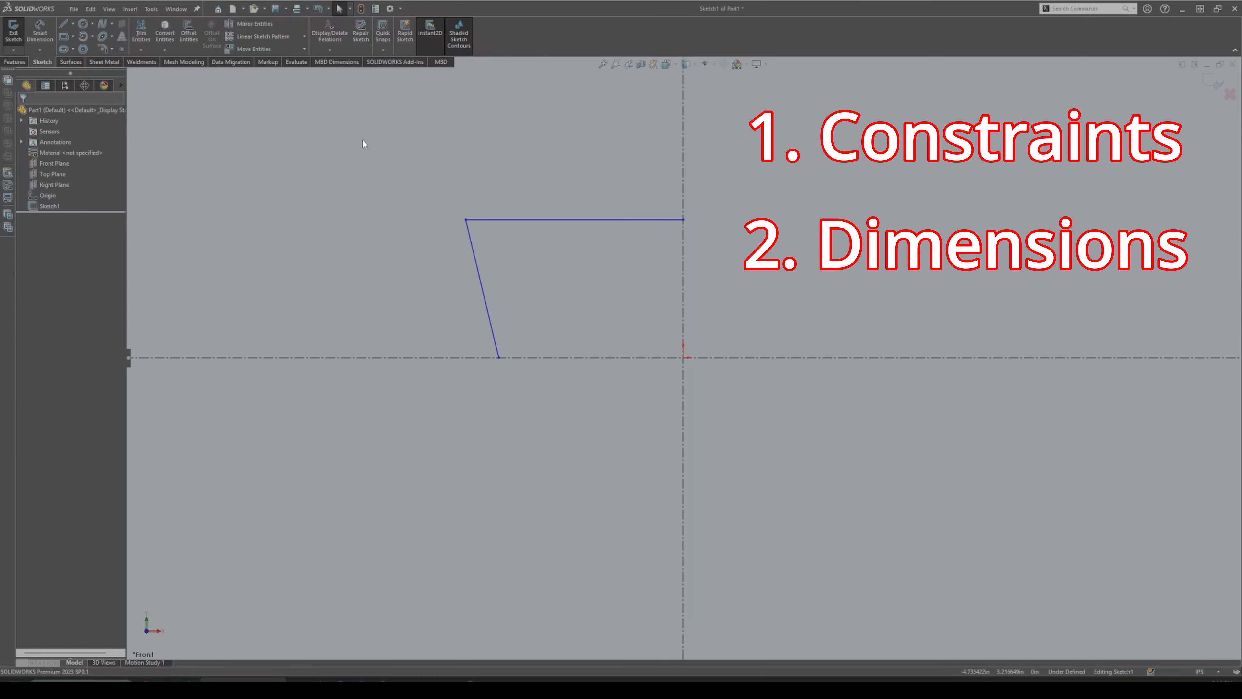
Dimension the top horizontal line 2.00 above the horizontal centreline.
left_click(39, 31)
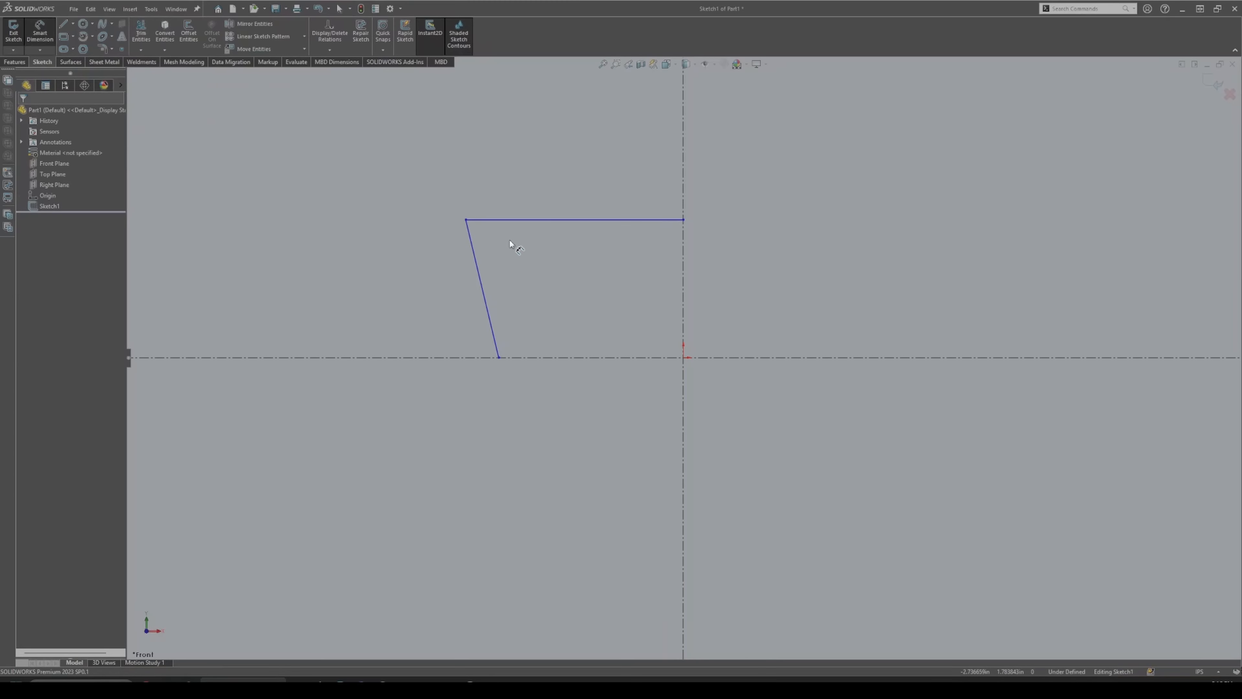
left_click(600, 220)
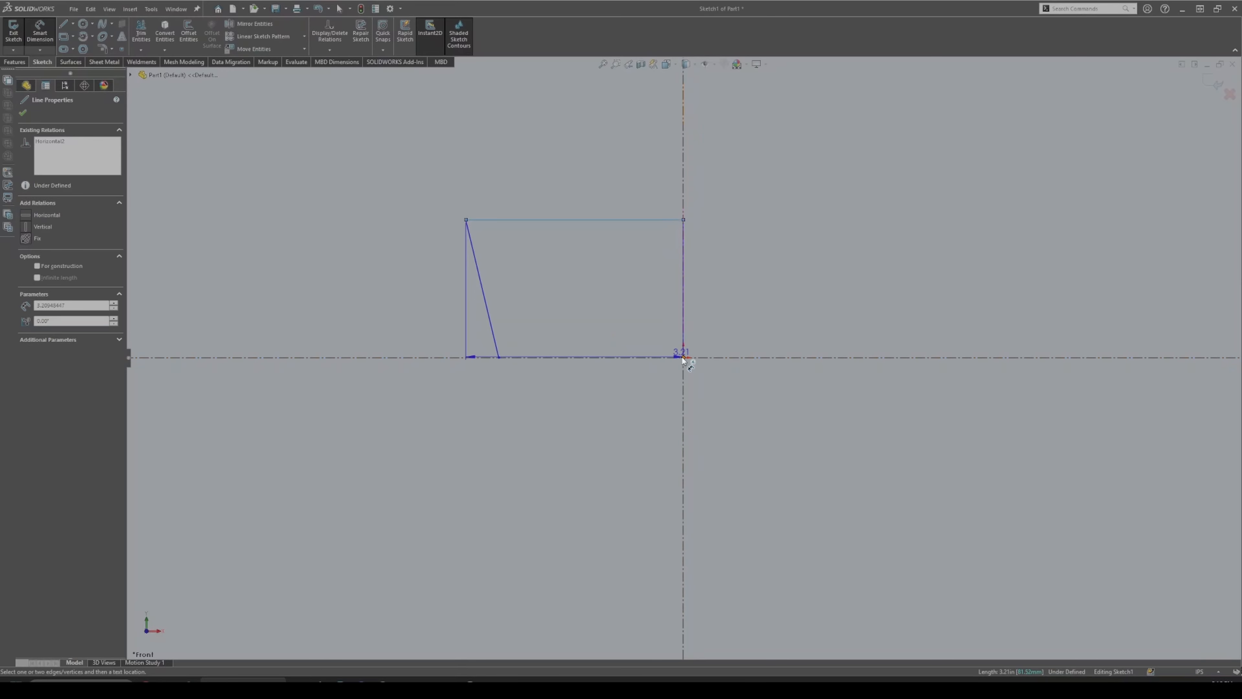
left_click(736, 358)
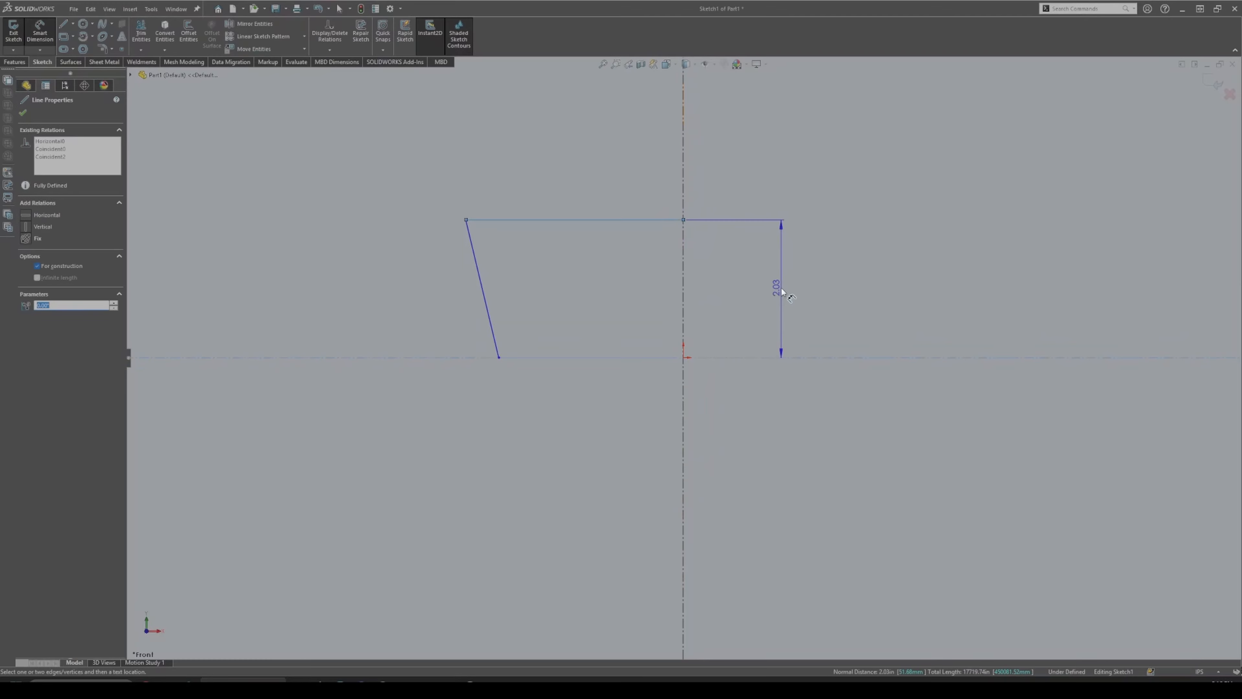
left_click(783, 293)
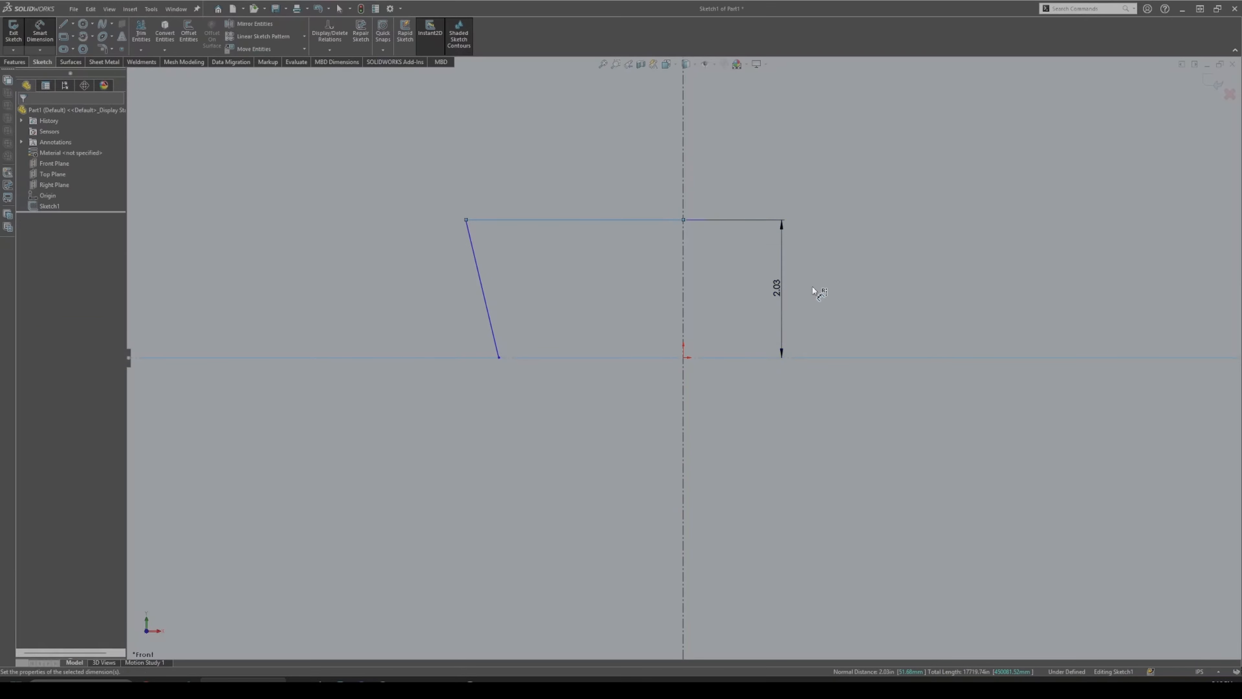
type("2")
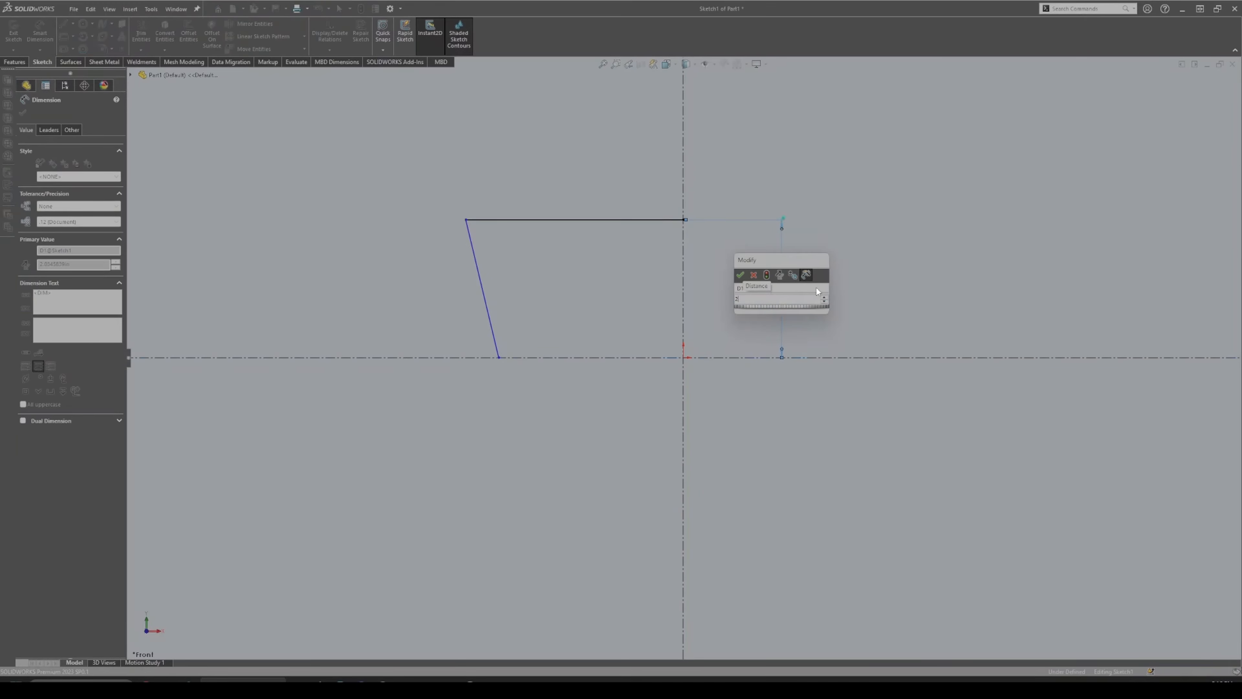
key("Return")
key("Escape")
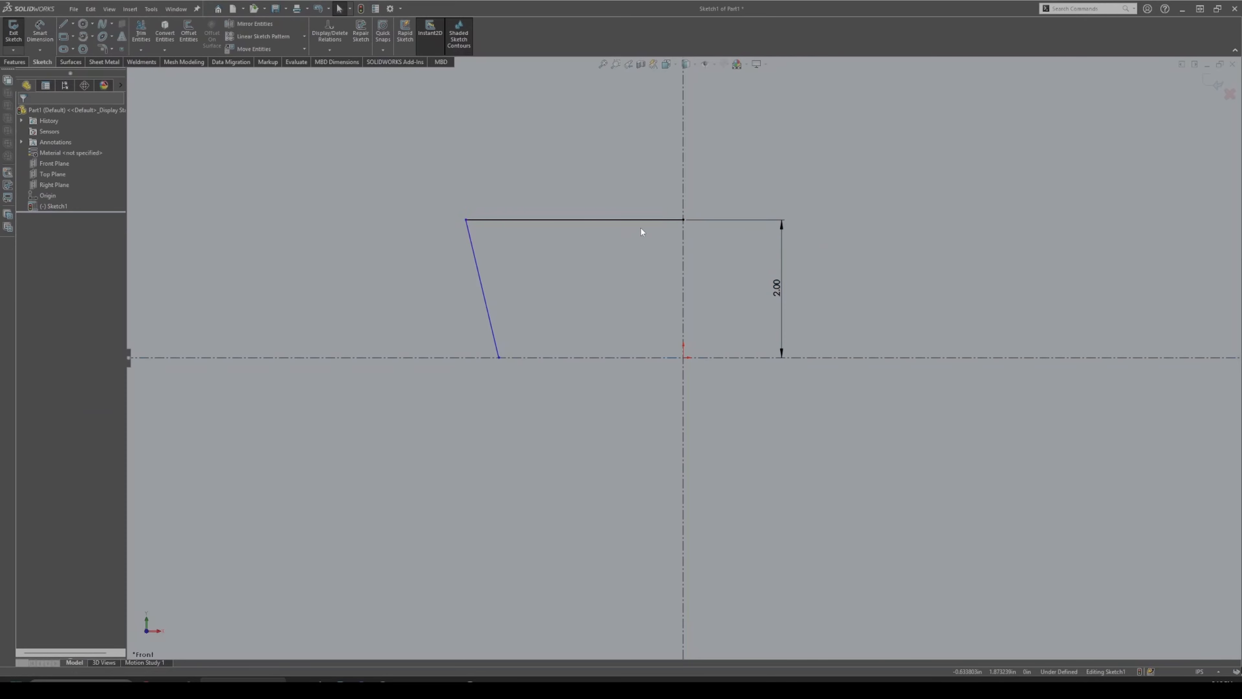
Select and deselect the top line, then drag the top-left corner slightly left.
left_click(621, 221)
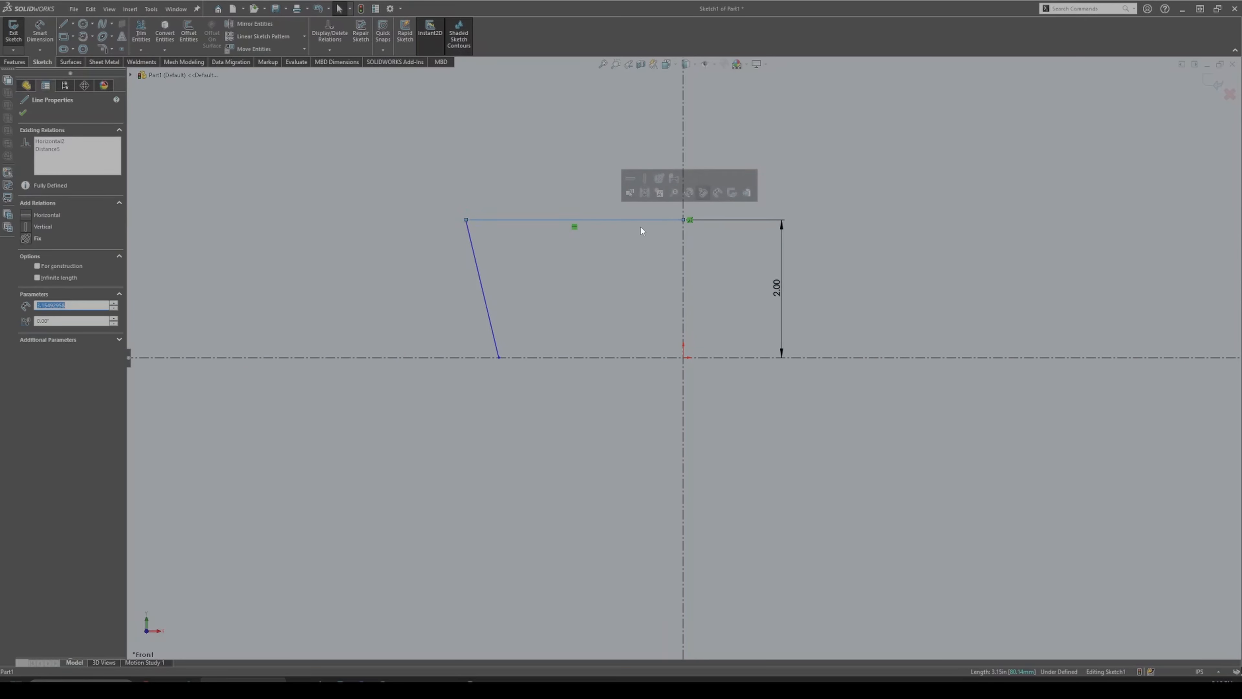
left_click(641, 246)
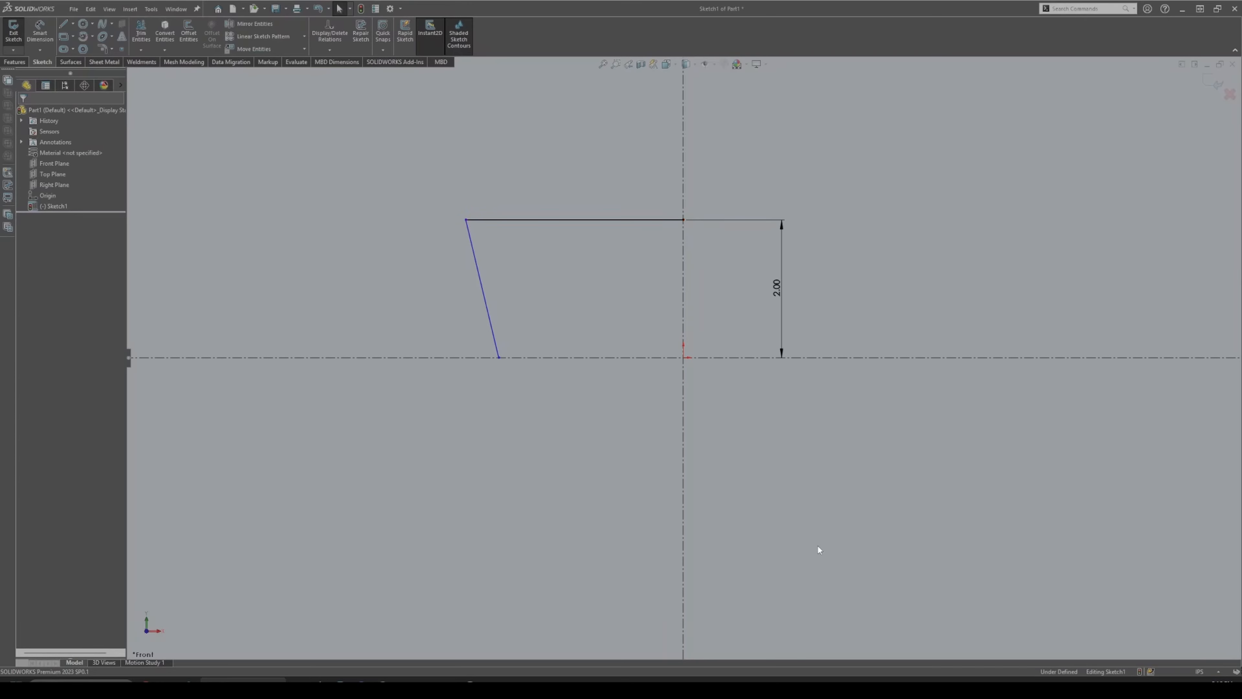
left_click(514, 220)
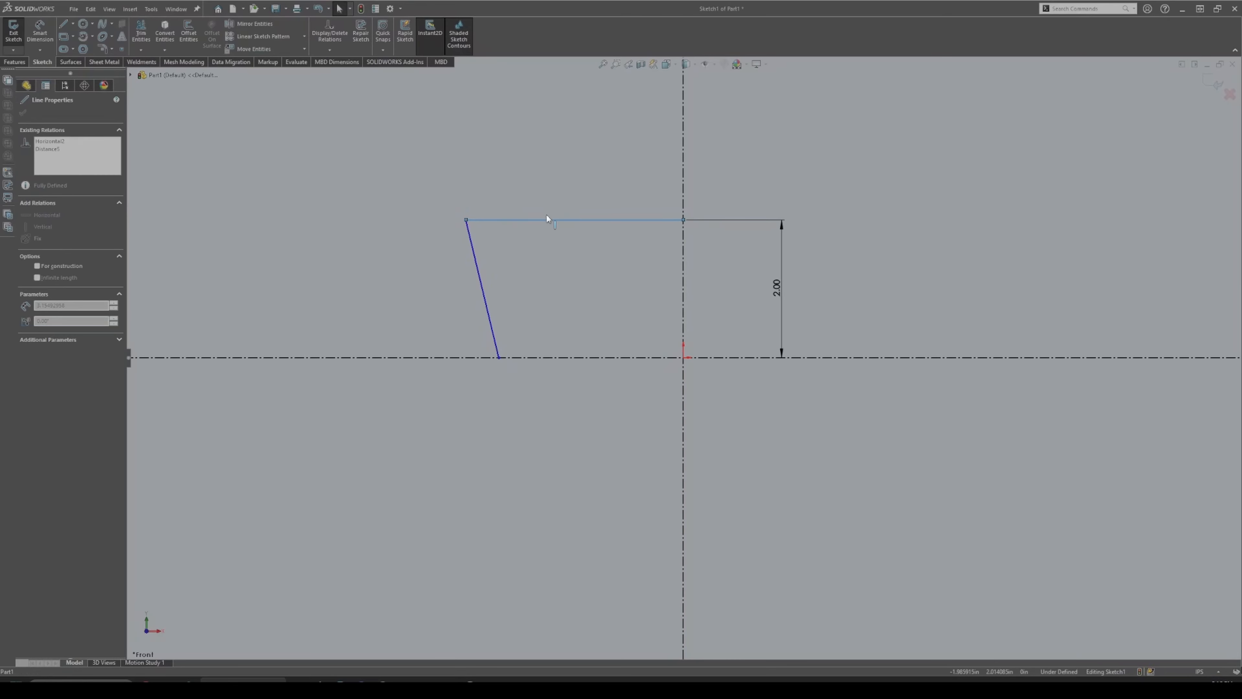
left_click(669, 232)
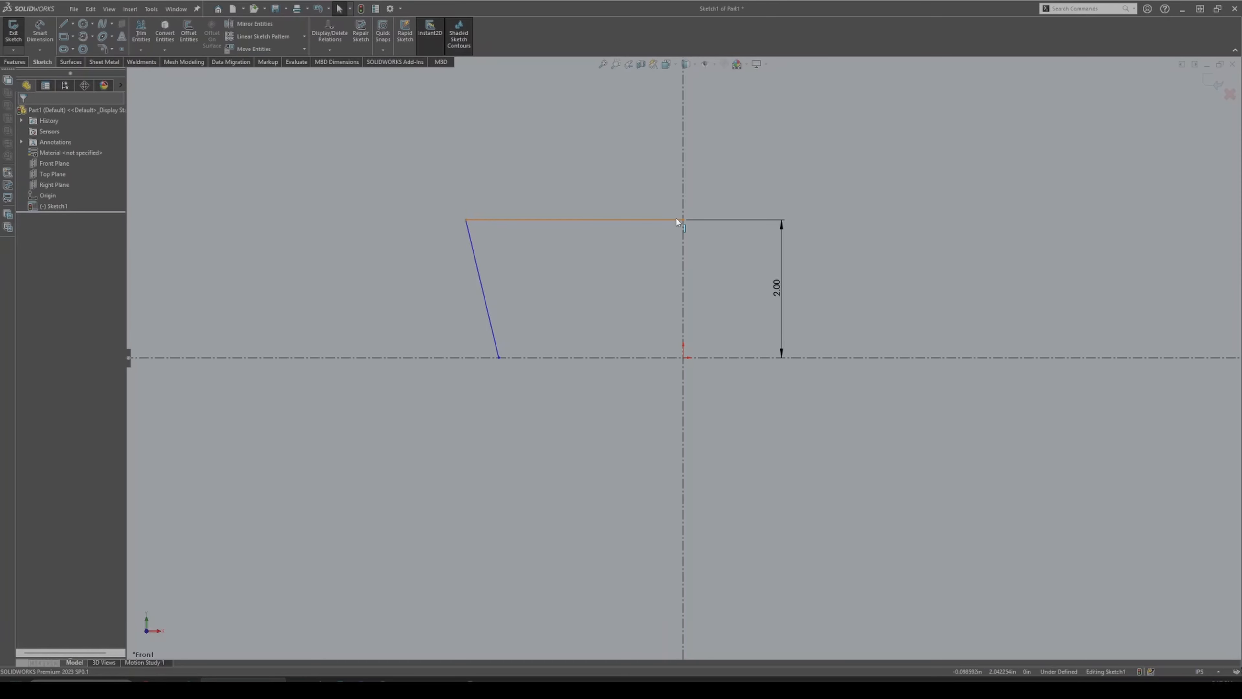
left_click(603, 219)
key("Escape")
left_click(596, 220)
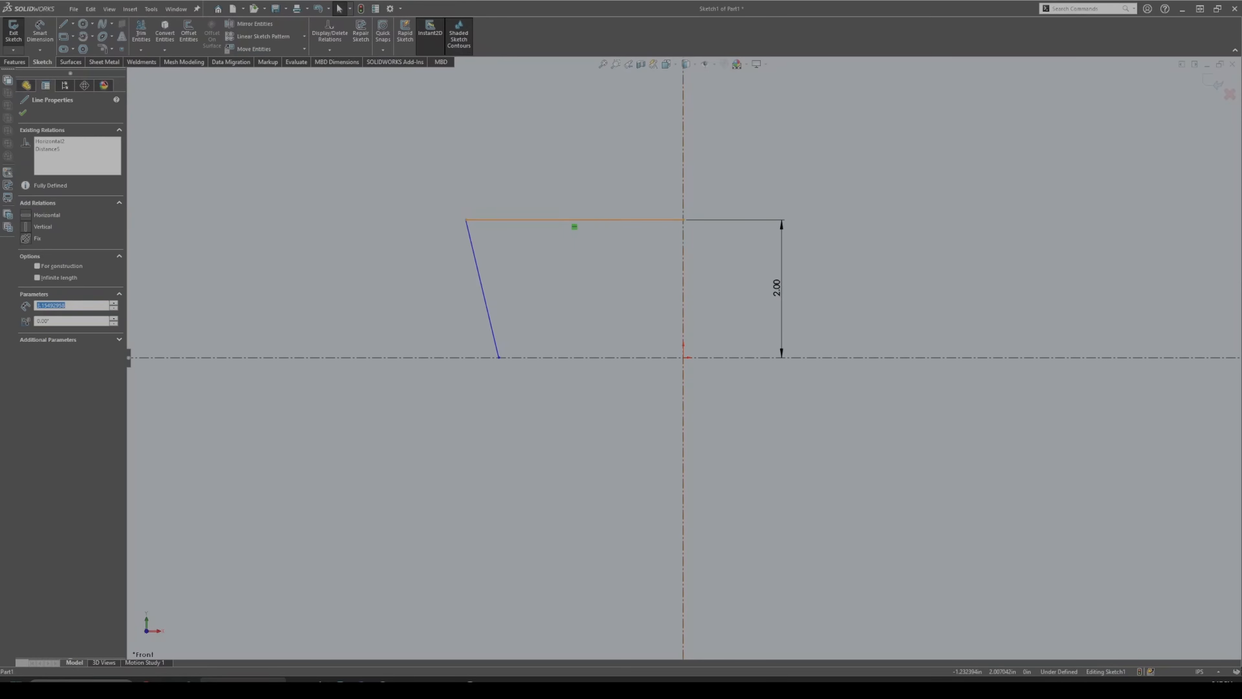
left_click(436, 222)
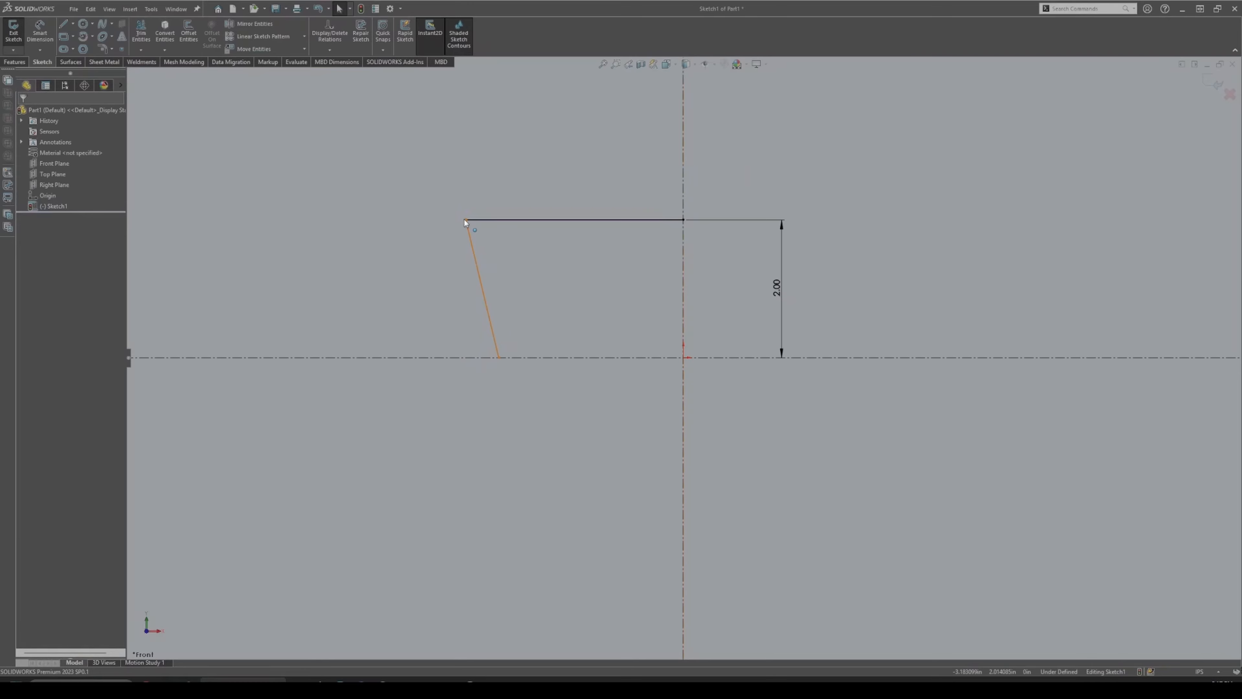
left_click_drag(465, 223, 493, 245)
Move the top-left corner and dimension the top line's length as 3.00.
left_click(523, 252)
right_click_drag(523, 252, 458, 175)
left_click(546, 220)
left_click(565, 168)
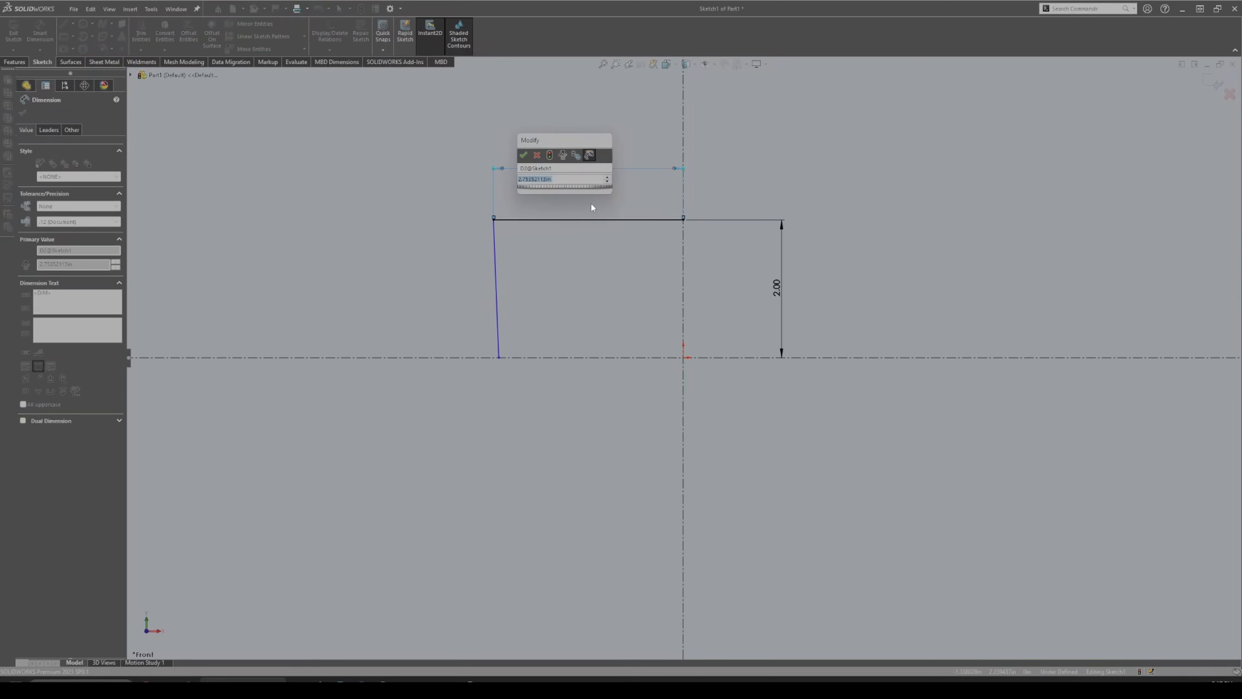
type("3")
key("Return")
key("Escape")
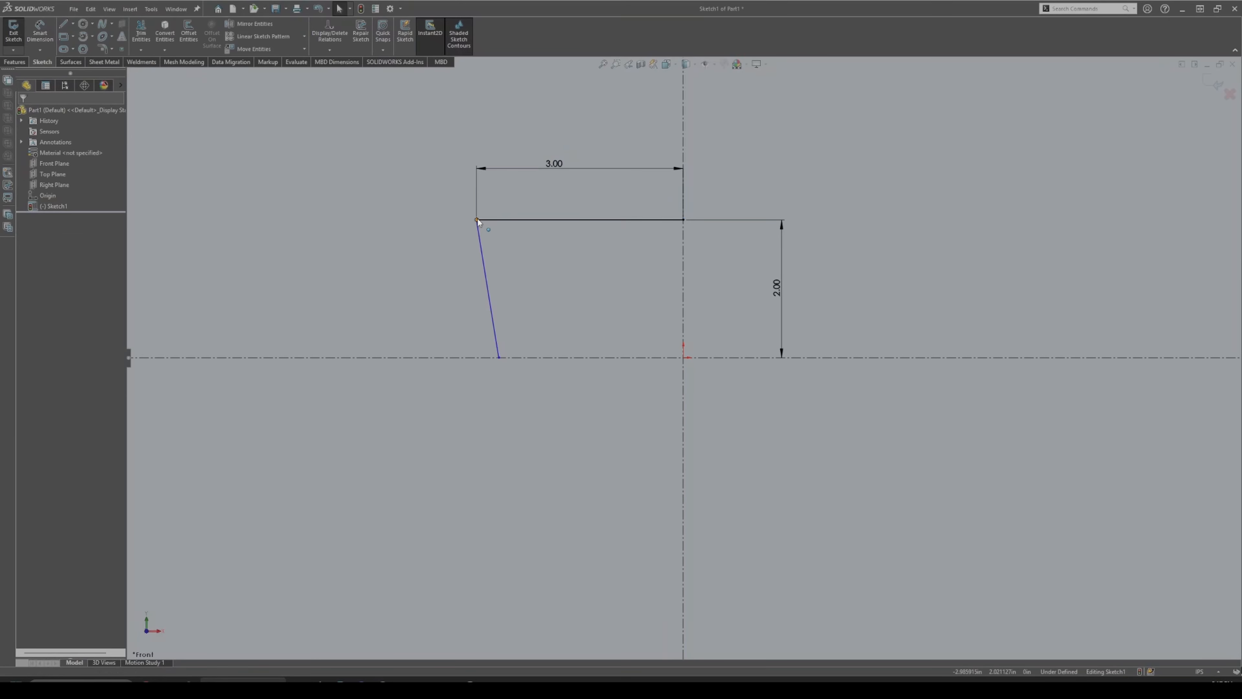
Delete the top 3.00 dimension and make the slanted left line vertical.
left_click(478, 220)
left_click(432, 233)
left_click(560, 159)
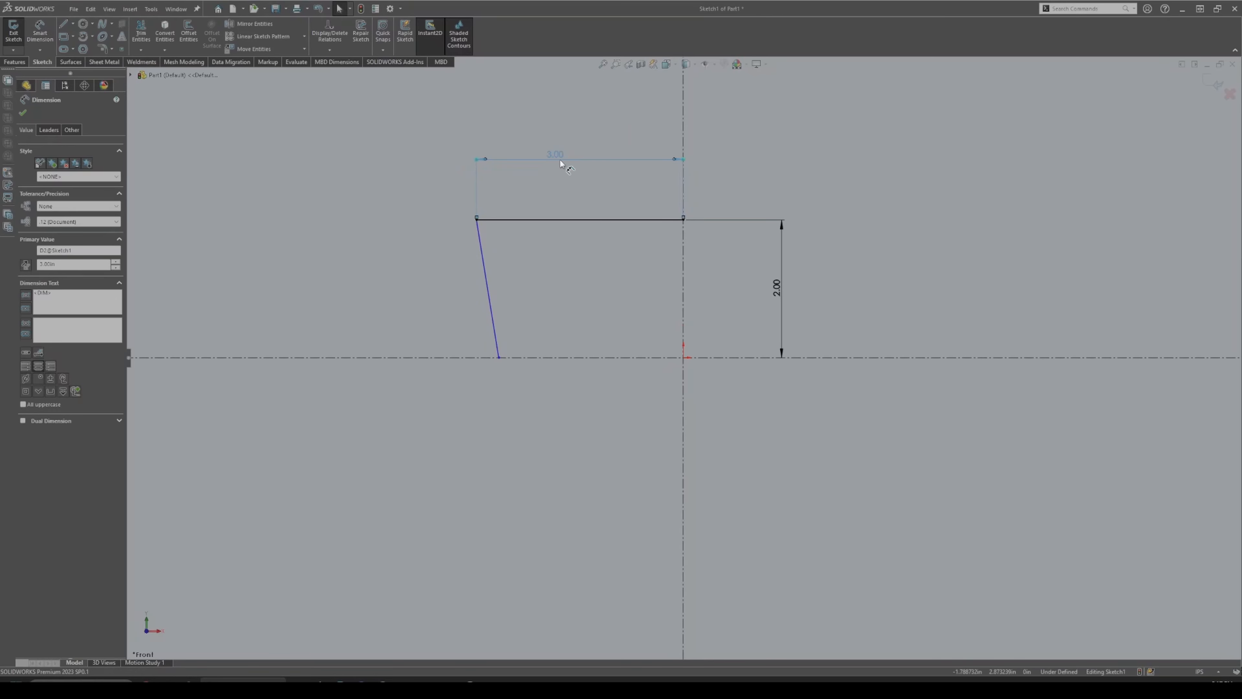
key("Delete")
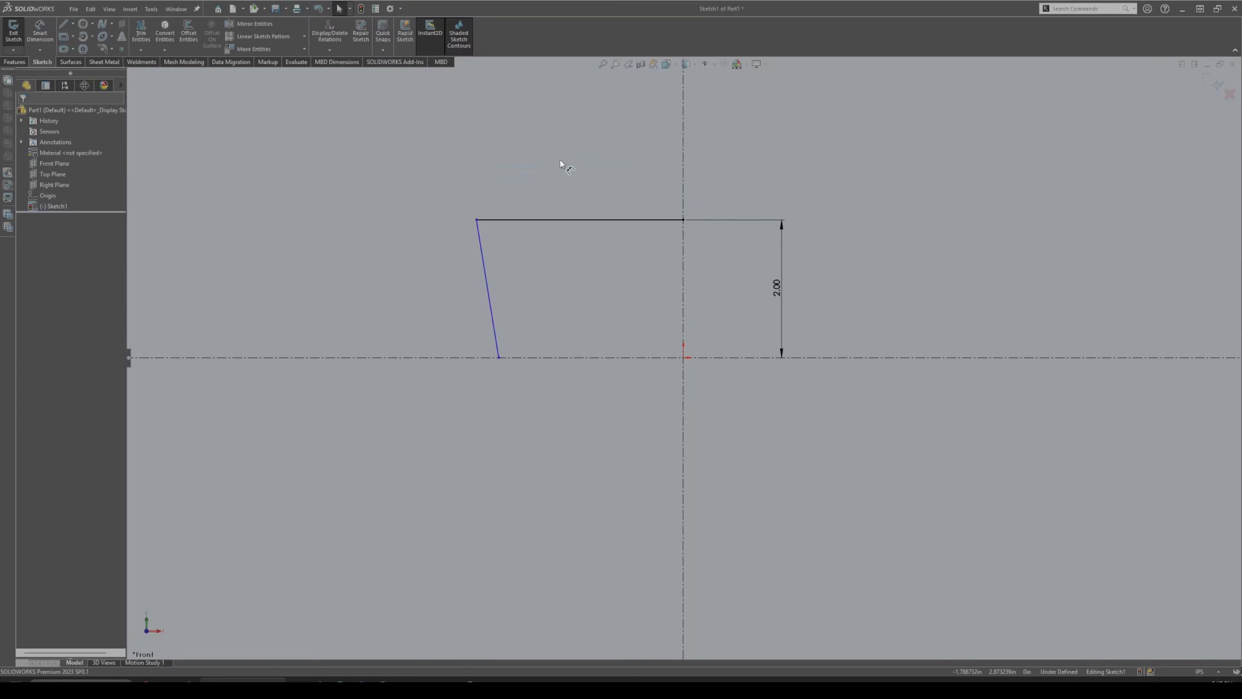
left_click(485, 278)
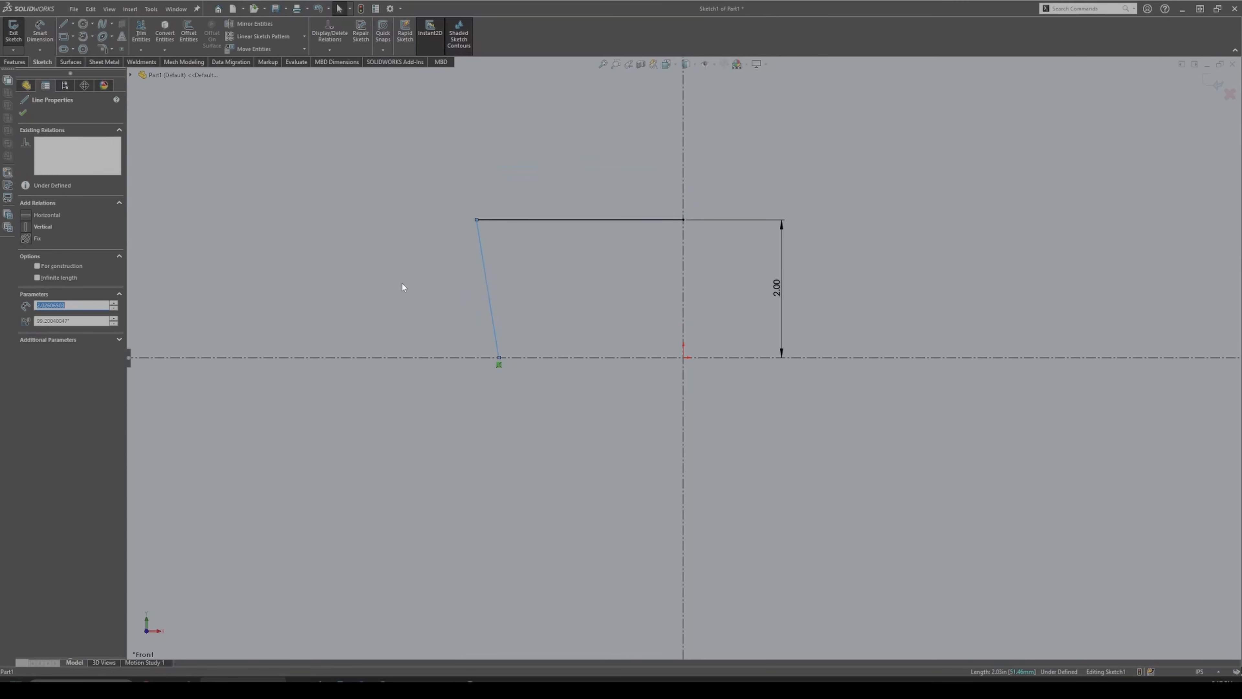
left_click(40, 226)
left_click(303, 249)
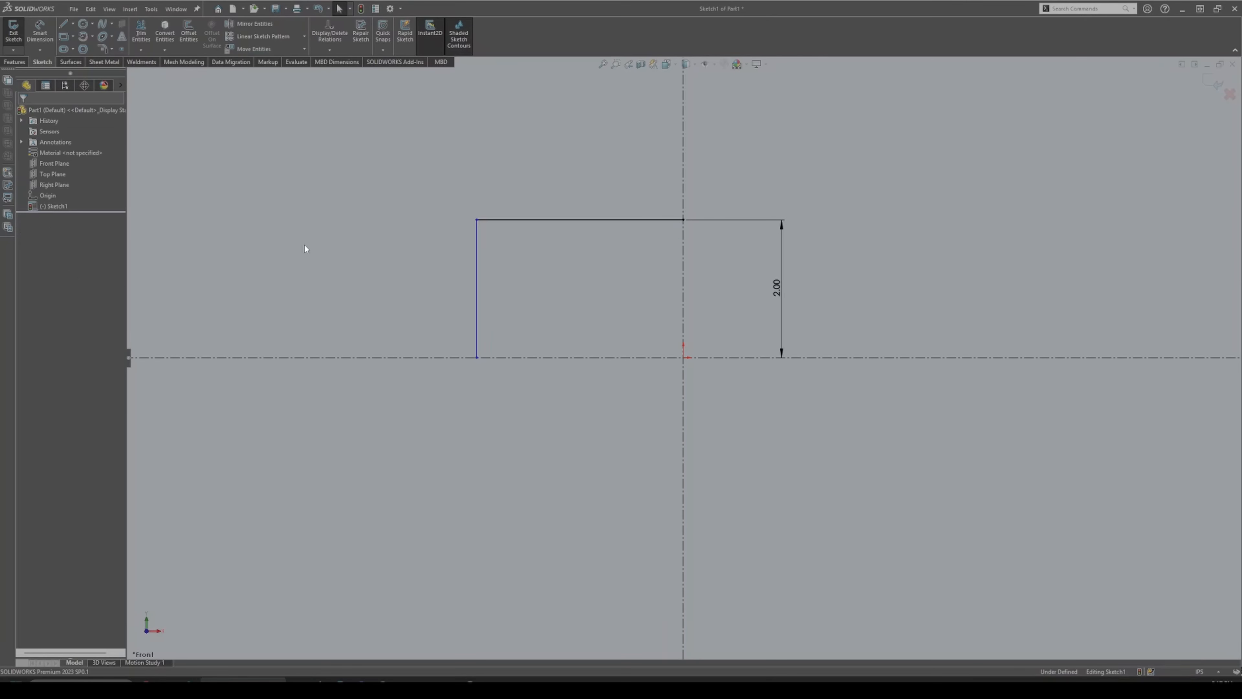
left_click(476, 249)
key("Escape")
Dimension the left vertical line 3.00 from the vertical centreline.
left_click(477, 311)
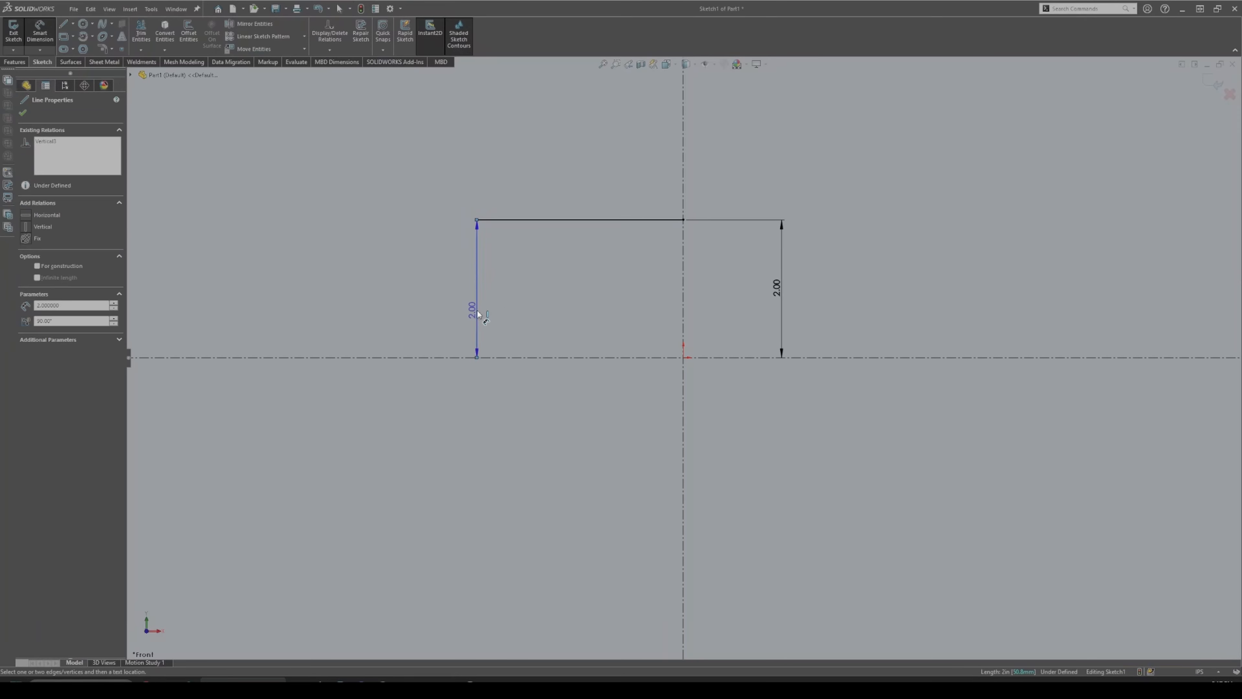
left_click(686, 324)
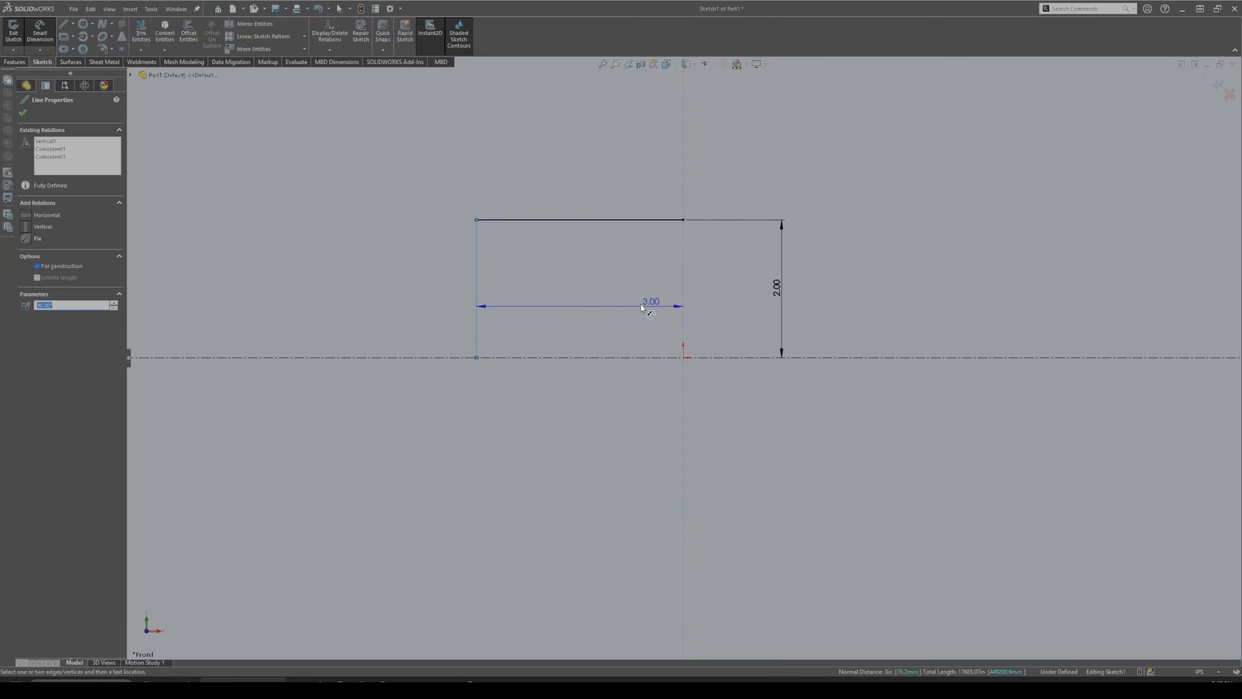
left_click(566, 297)
key("Return")
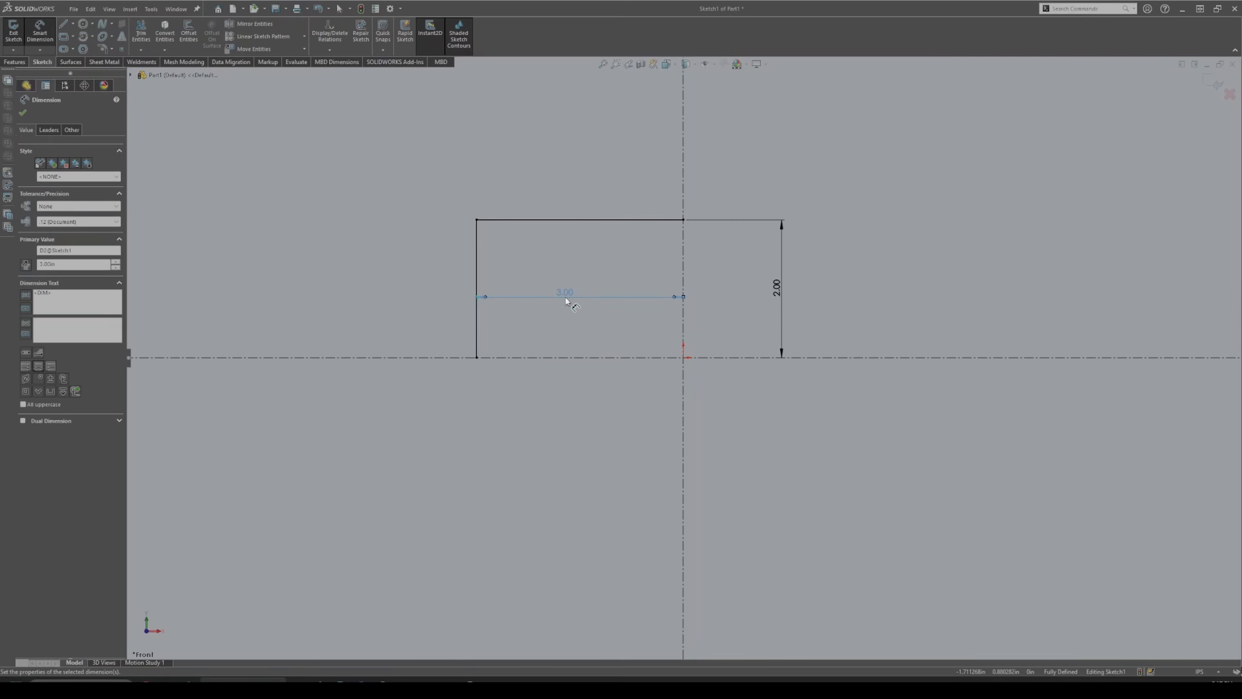
key("Escape")
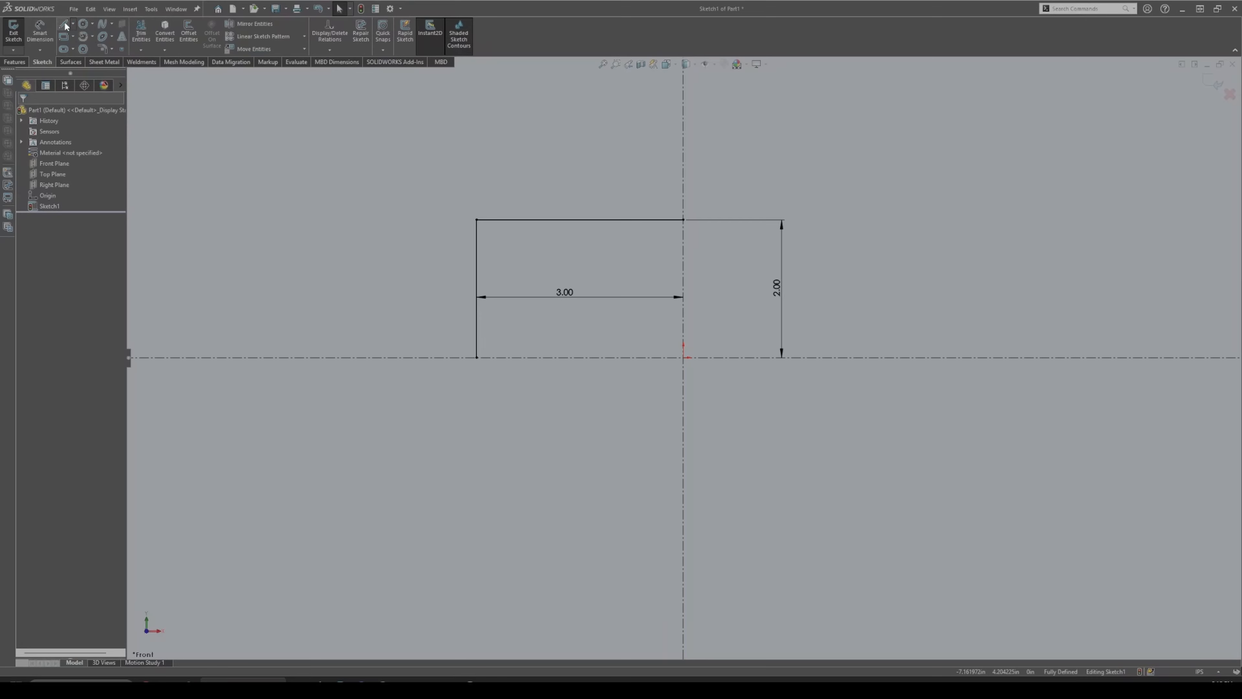
Draw a circle in the rectangle's upper-left corner and dimension its diameter 1.00.
left_click(45, 49)
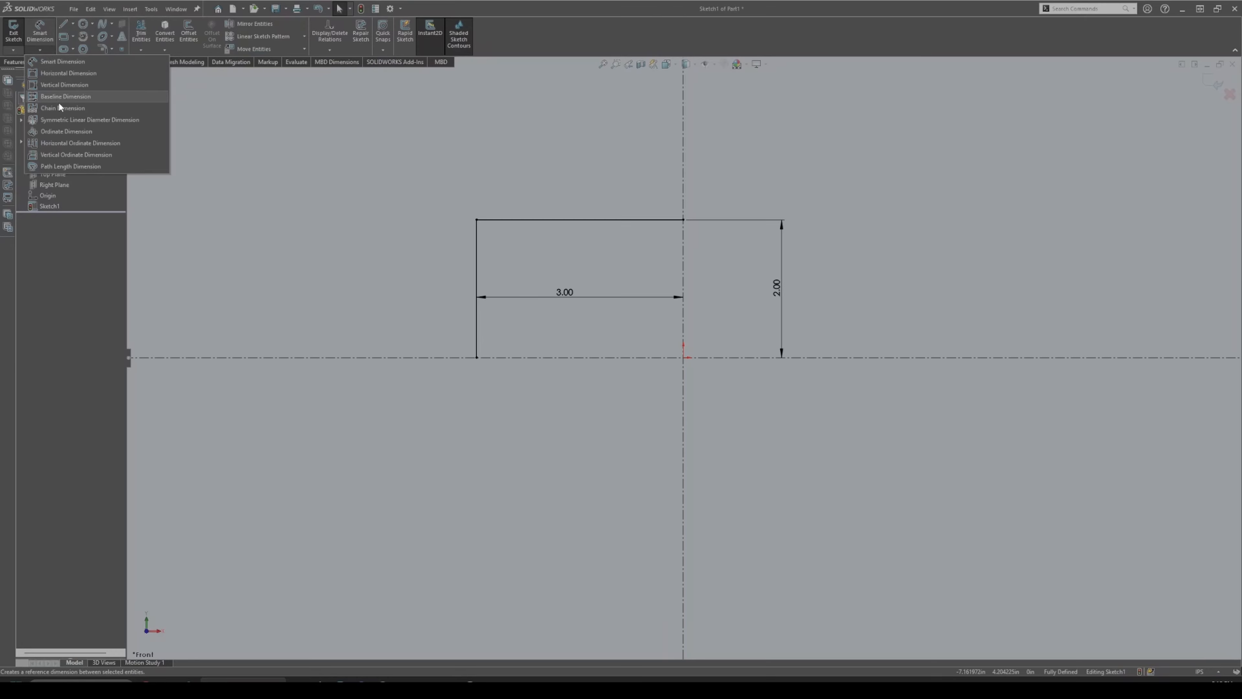
left_click(233, 105)
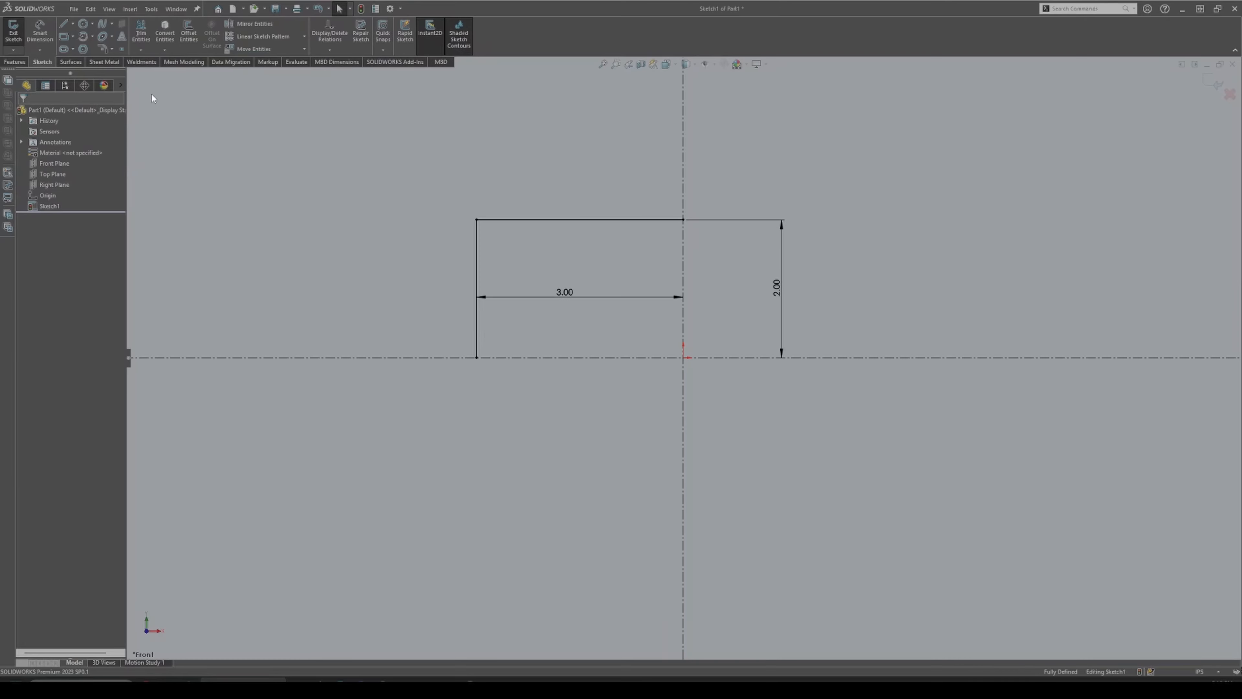
left_click(83, 23)
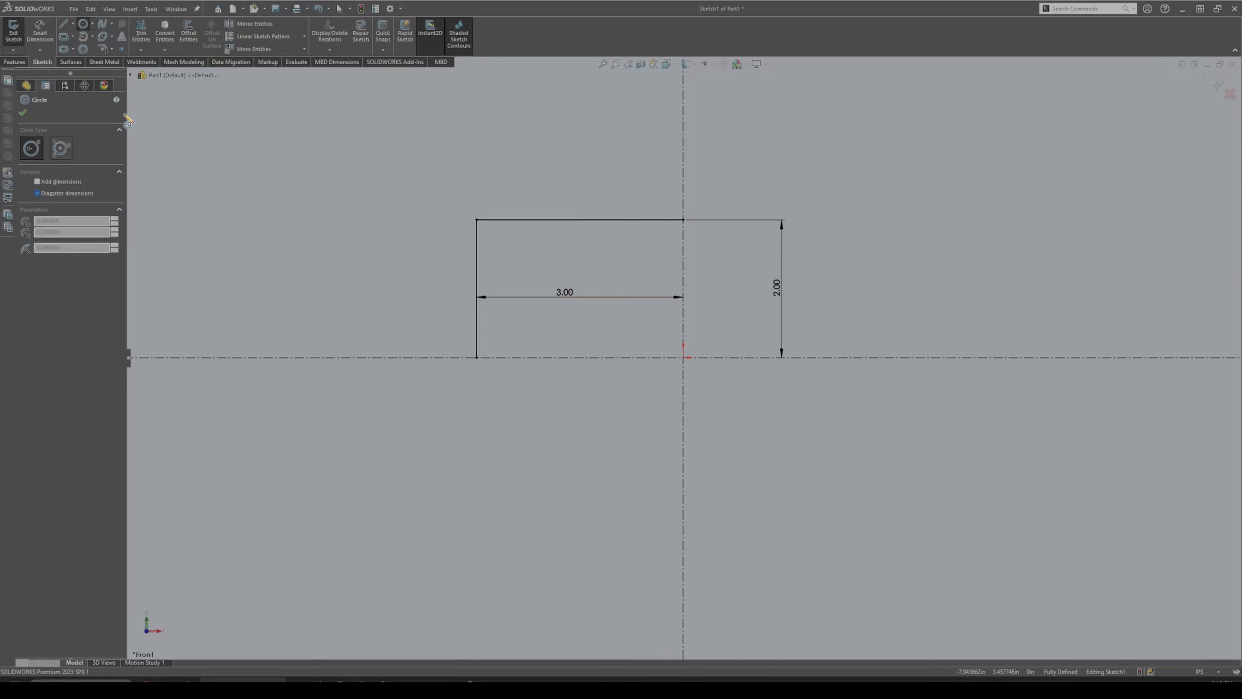
left_click(524, 273)
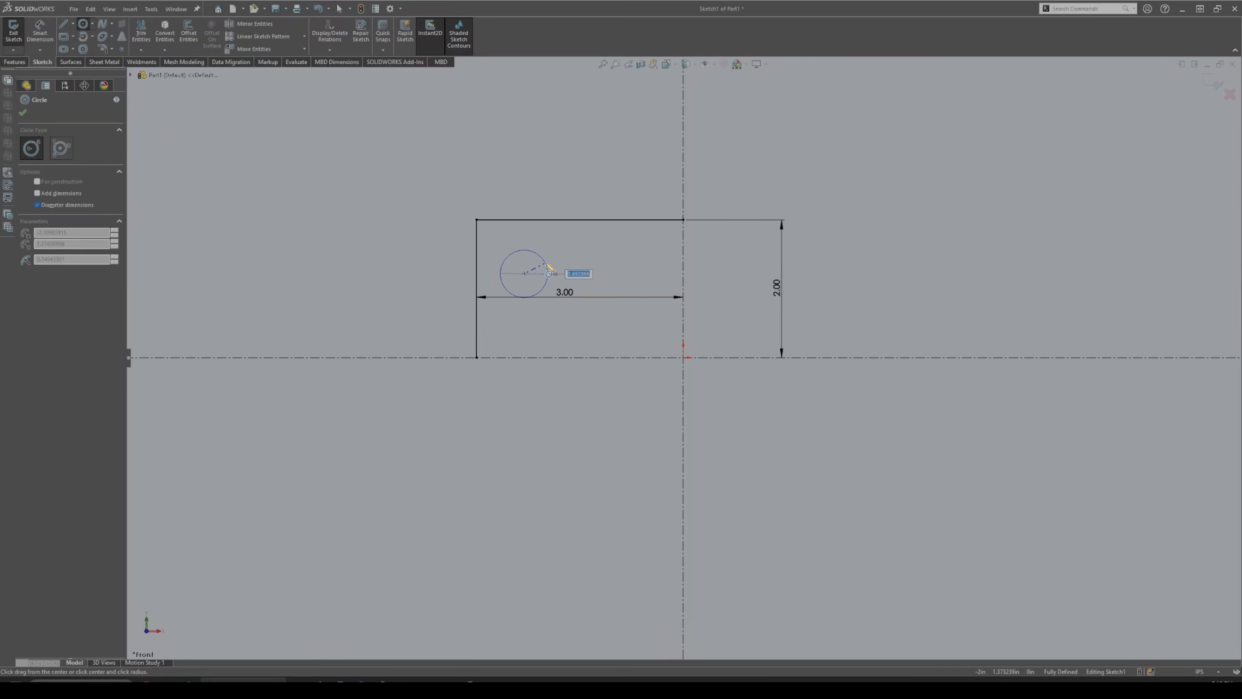
left_click(549, 279)
key("Escape")
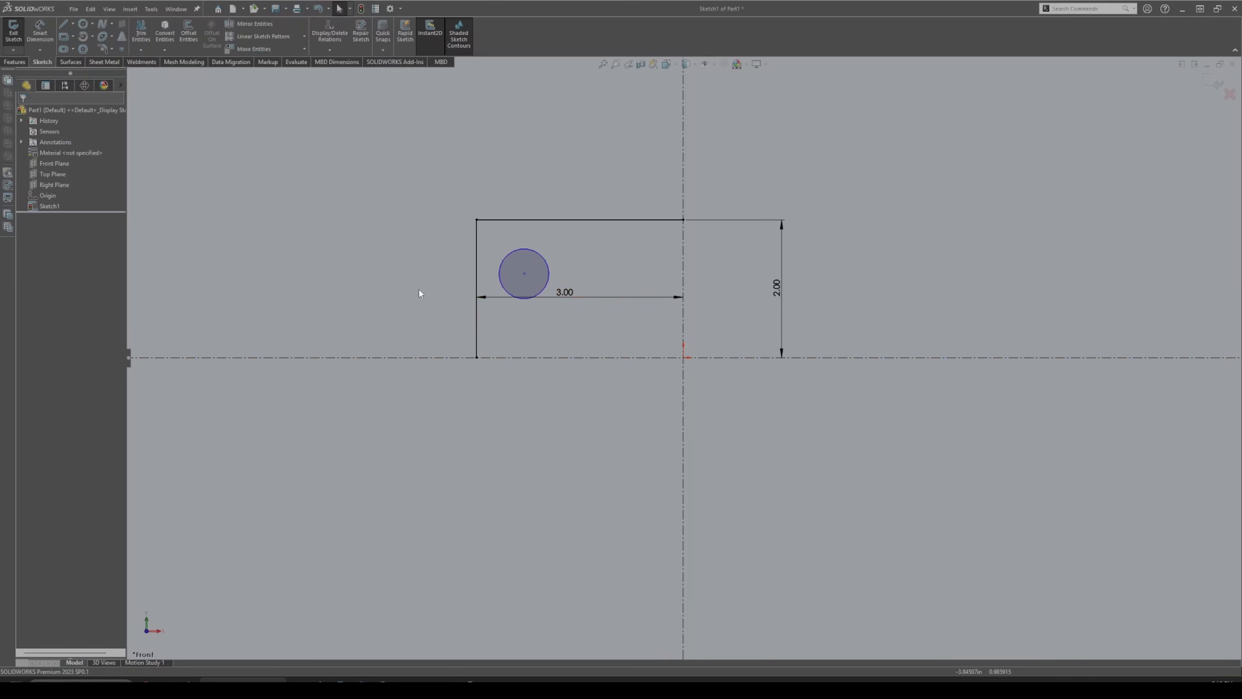
right_click_drag(417, 289, 418, 277)
left_click(537, 294)
left_click(568, 229)
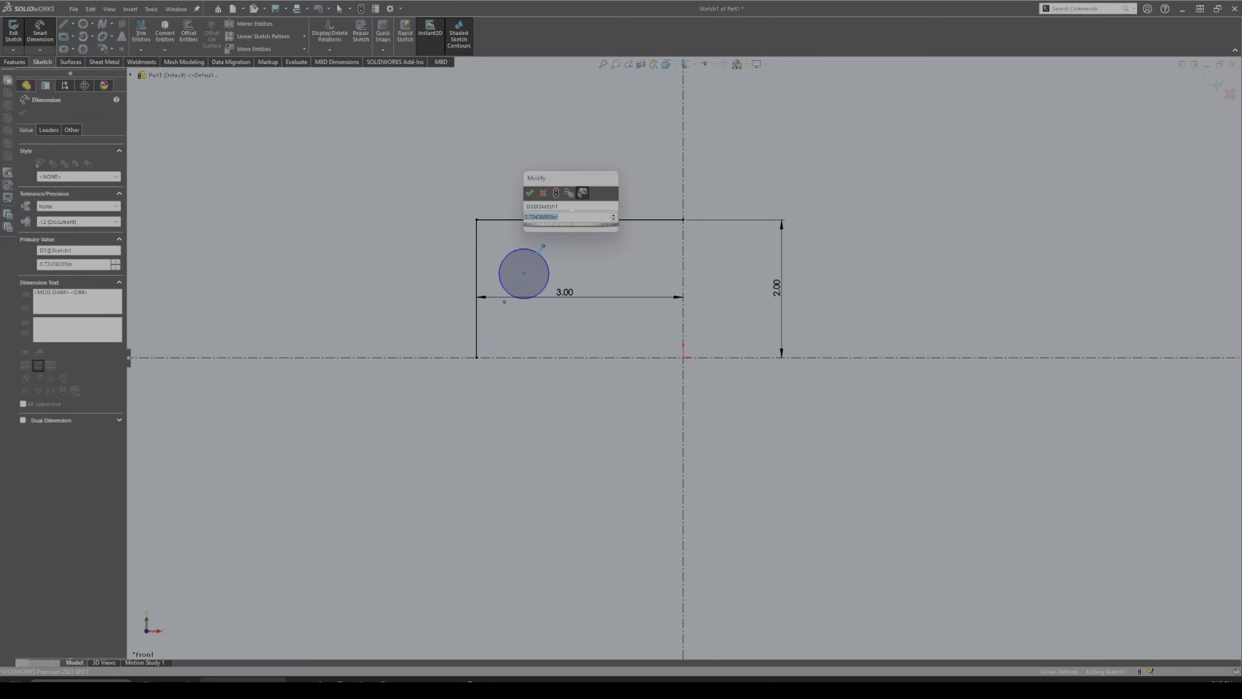
type("1")
key("Return")
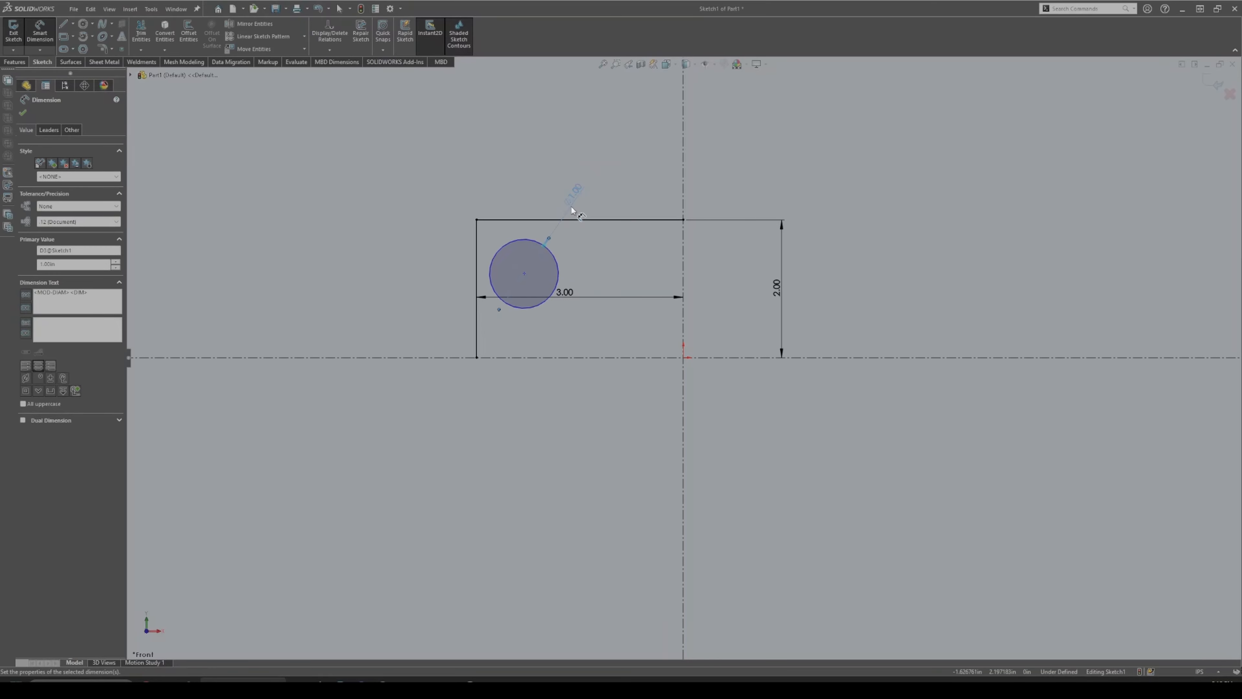
Make the circle tangent to the top and left lines and move the Ø1.00 label right.
left_click(540, 220)
left_click(496, 261, "ctrl")
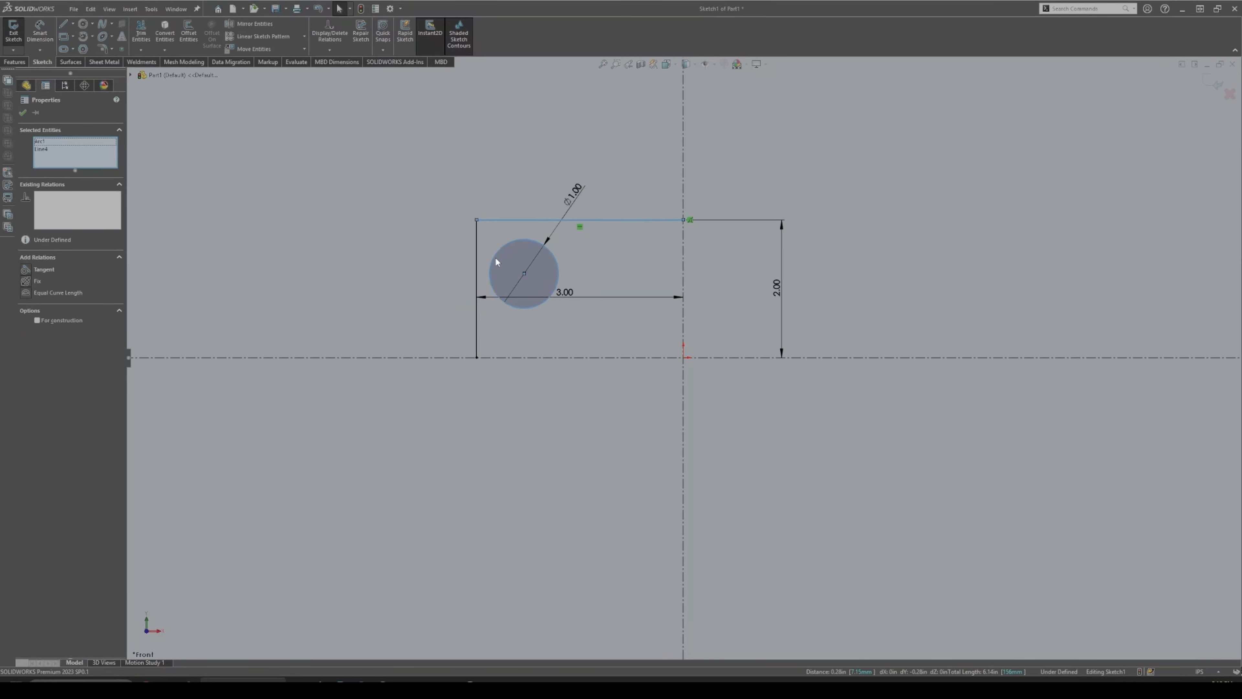
left_click(44, 268)
left_click(278, 234)
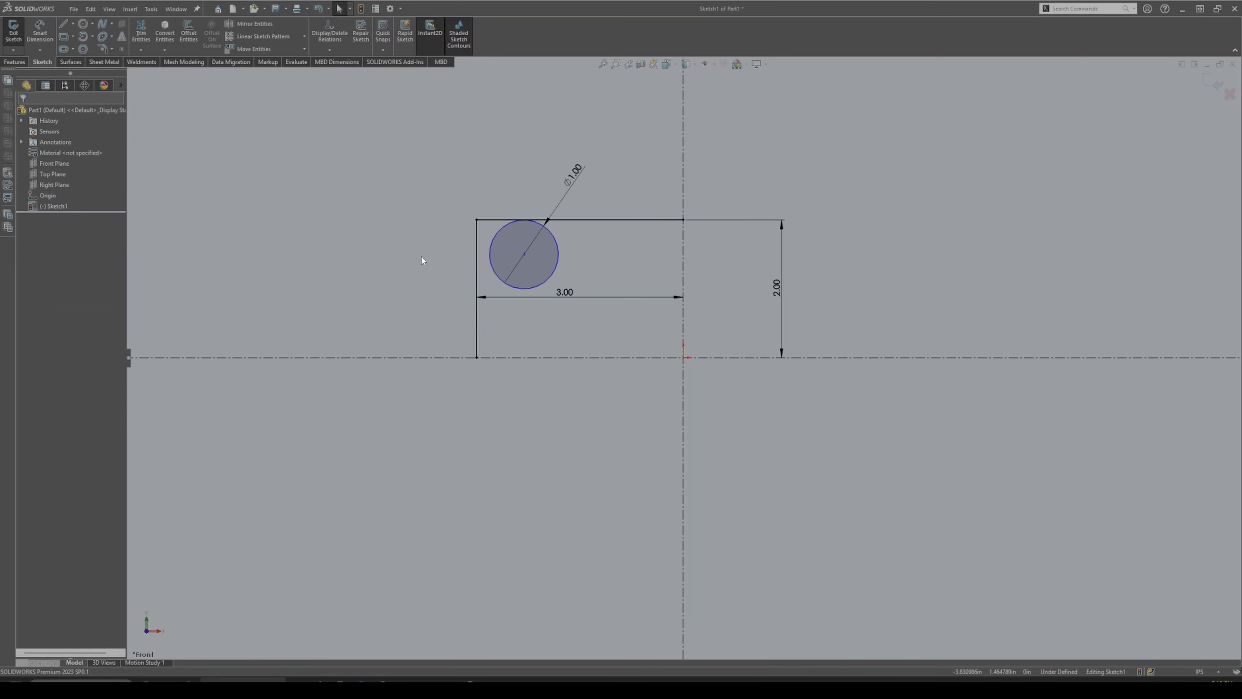
left_click(491, 264)
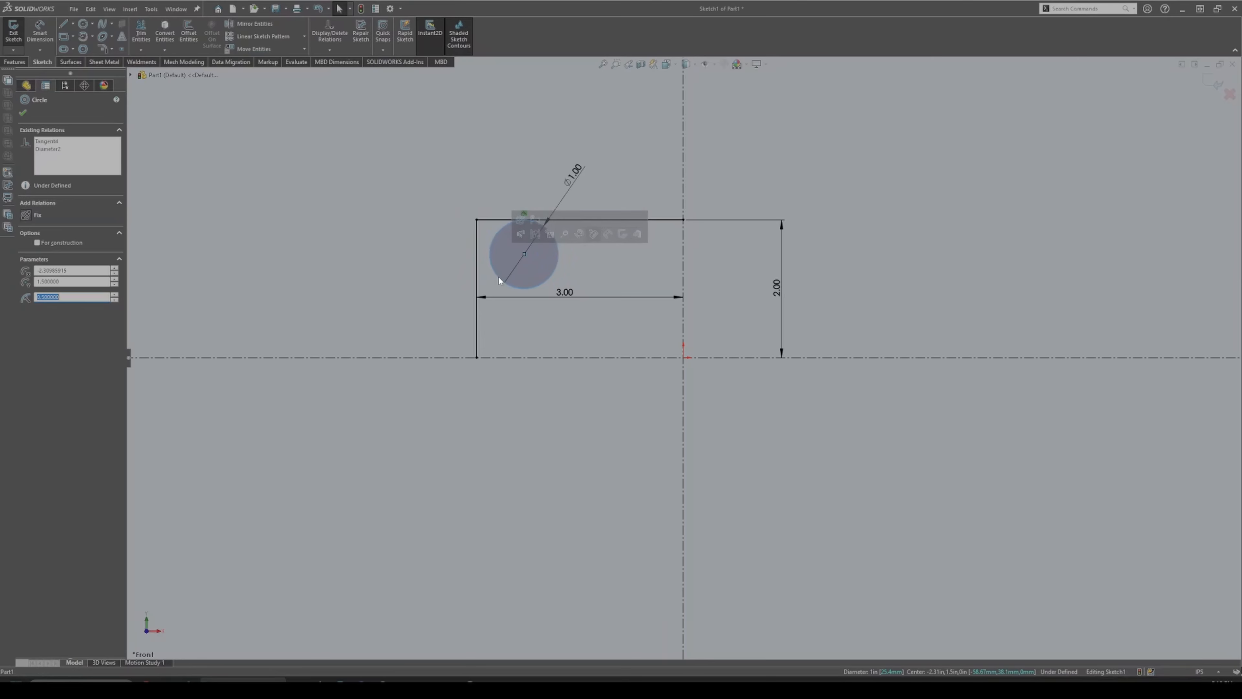
left_click(478, 274, "ctrl")
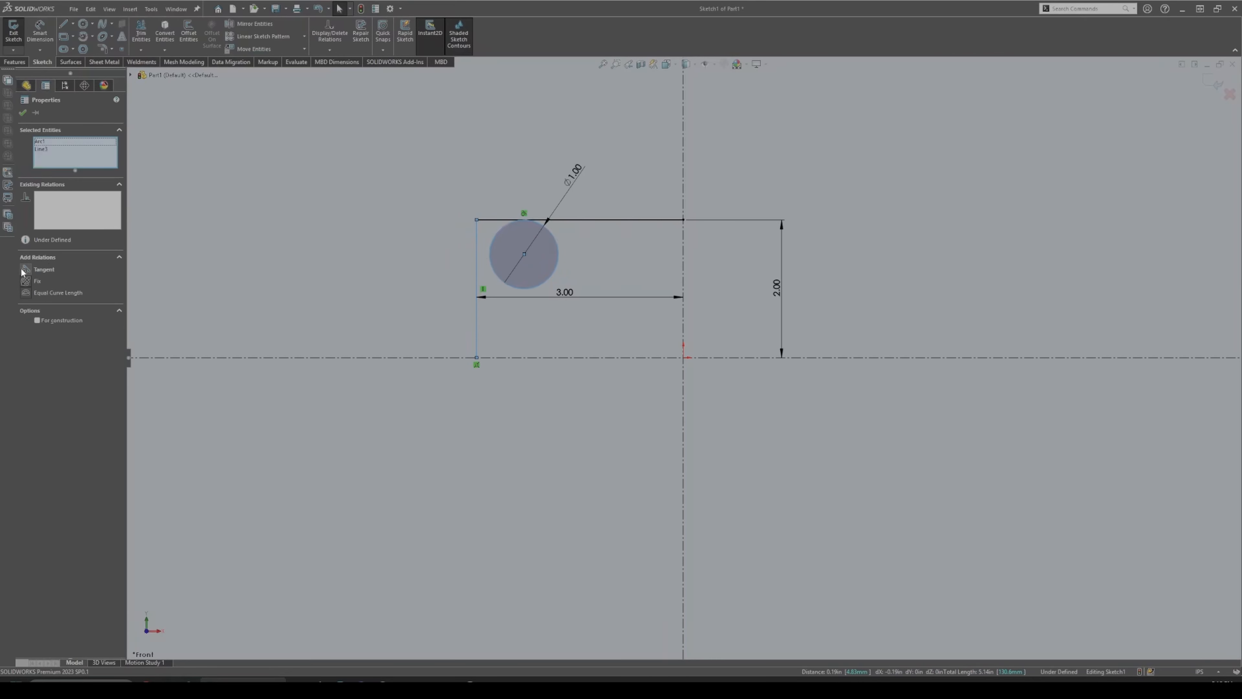
left_click(43, 269)
left_click(390, 242)
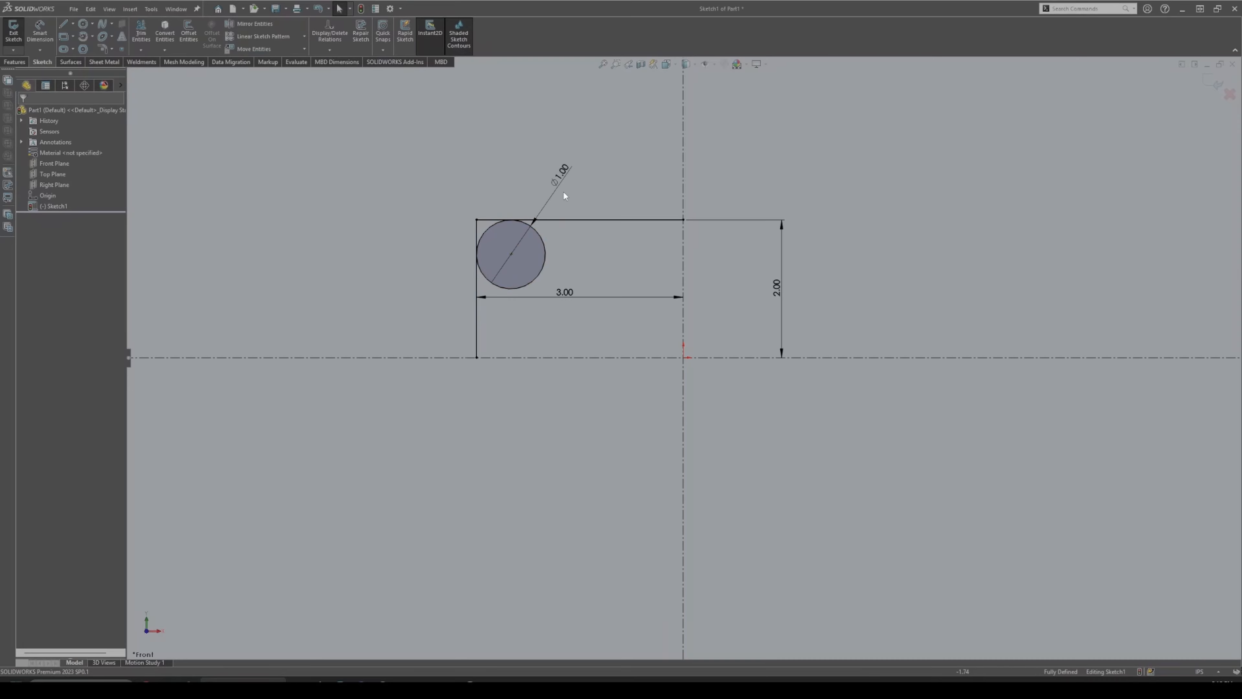
left_click_drag(563, 173, 581, 247)
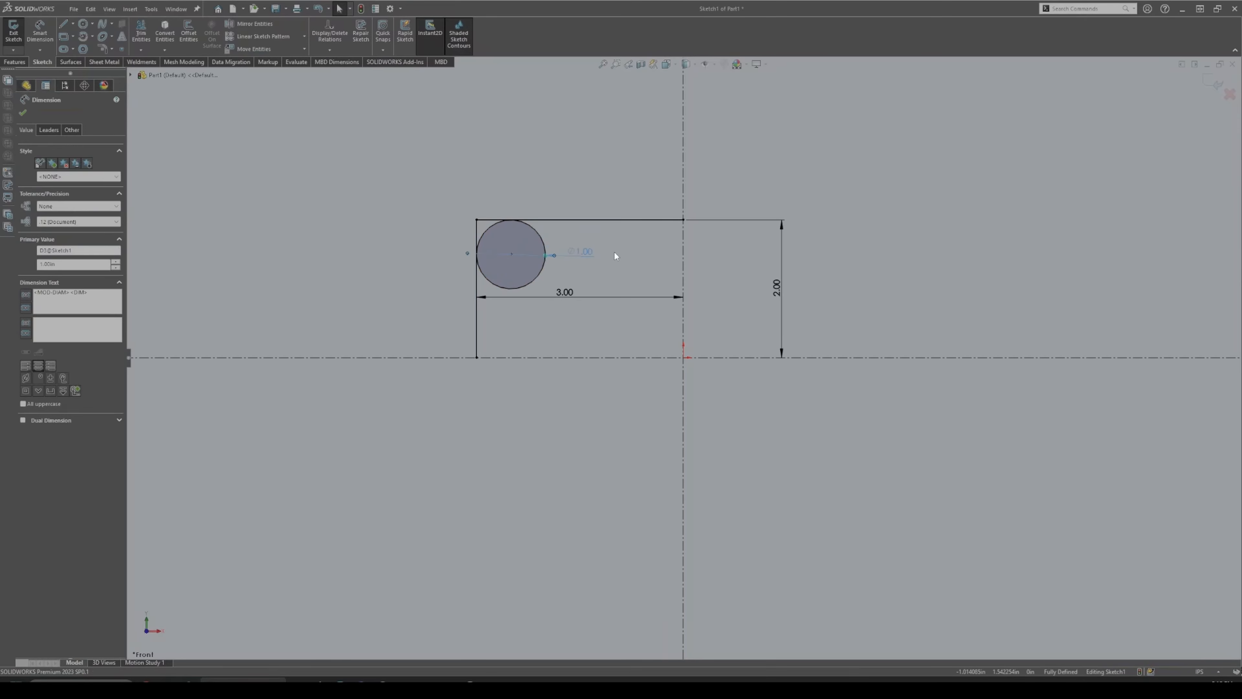
left_click(615, 251)
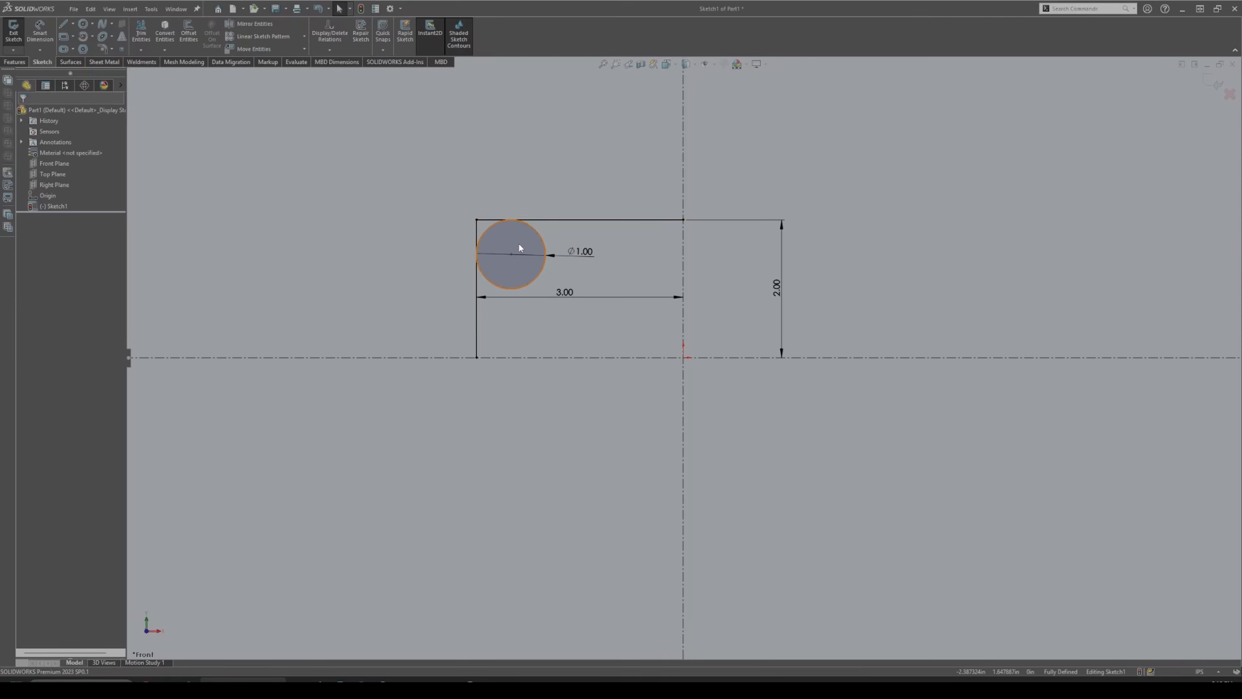
Delete the 3.00 width dimension and drag the circle to test its freedom.
left_click(565, 297)
key("Delete")
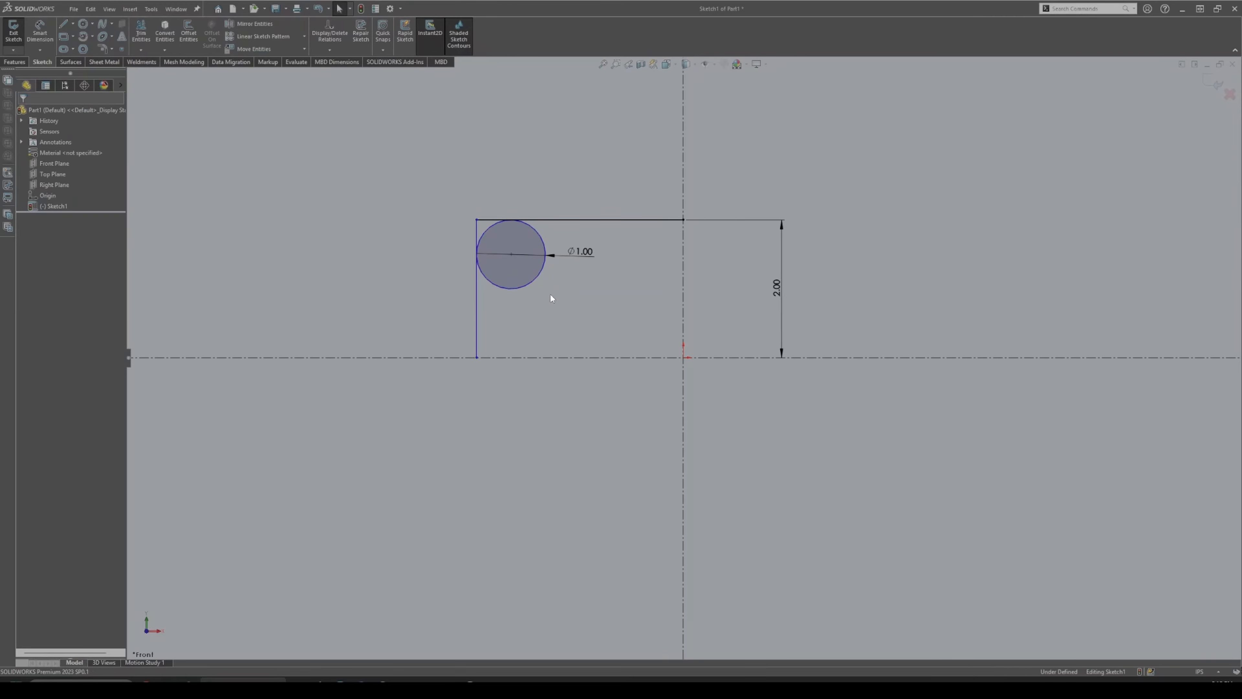
mouse_move(510, 254)
left_mouse_down()
mouse_move(560, 253)
mouse_move(479, 252)
mouse_move(509, 253)
left_mouse_up()
left_click(541, 310)
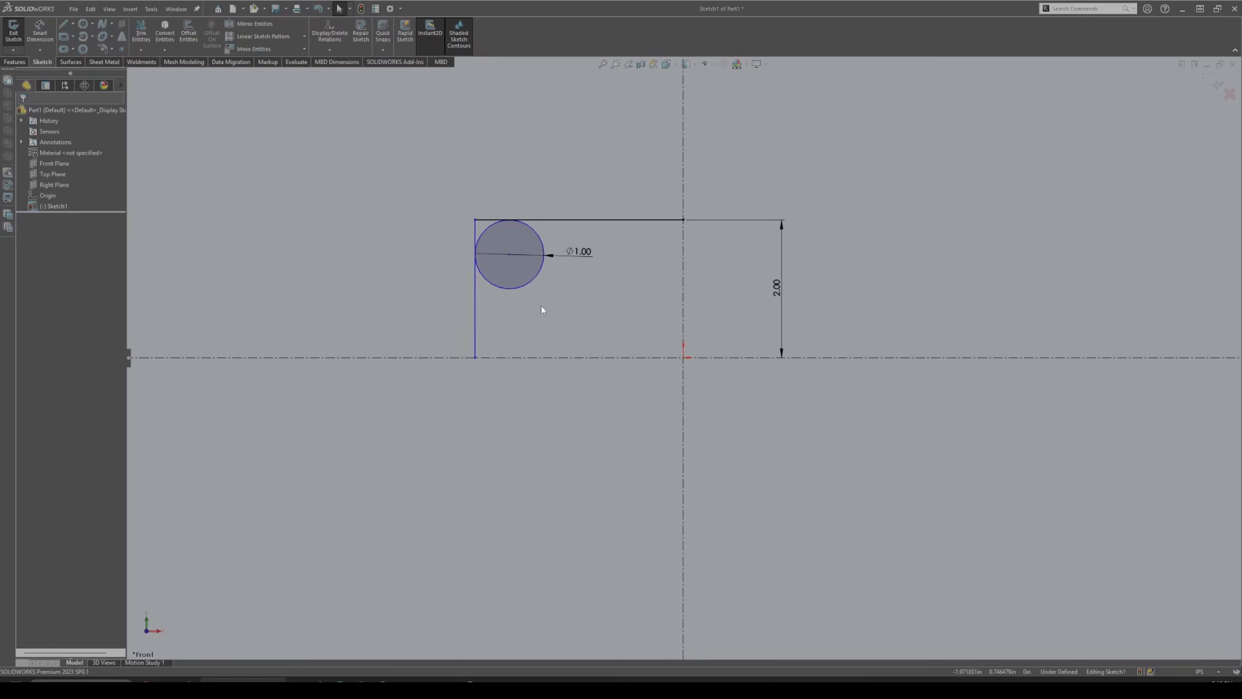
left_click(490, 283)
left_click(475, 290)
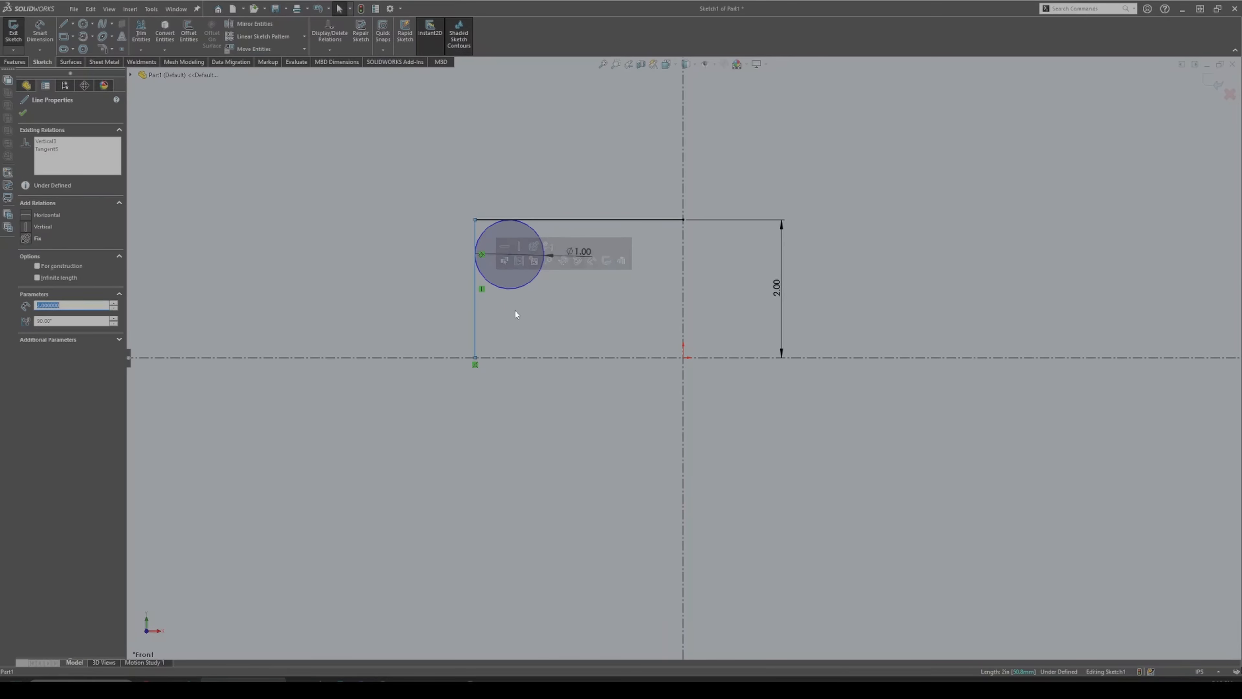
left_click(513, 307)
left_click(475, 289)
left_click(550, 318)
Re-dimension the left vertical line 3.00 from the vertical centreline.
key("d")
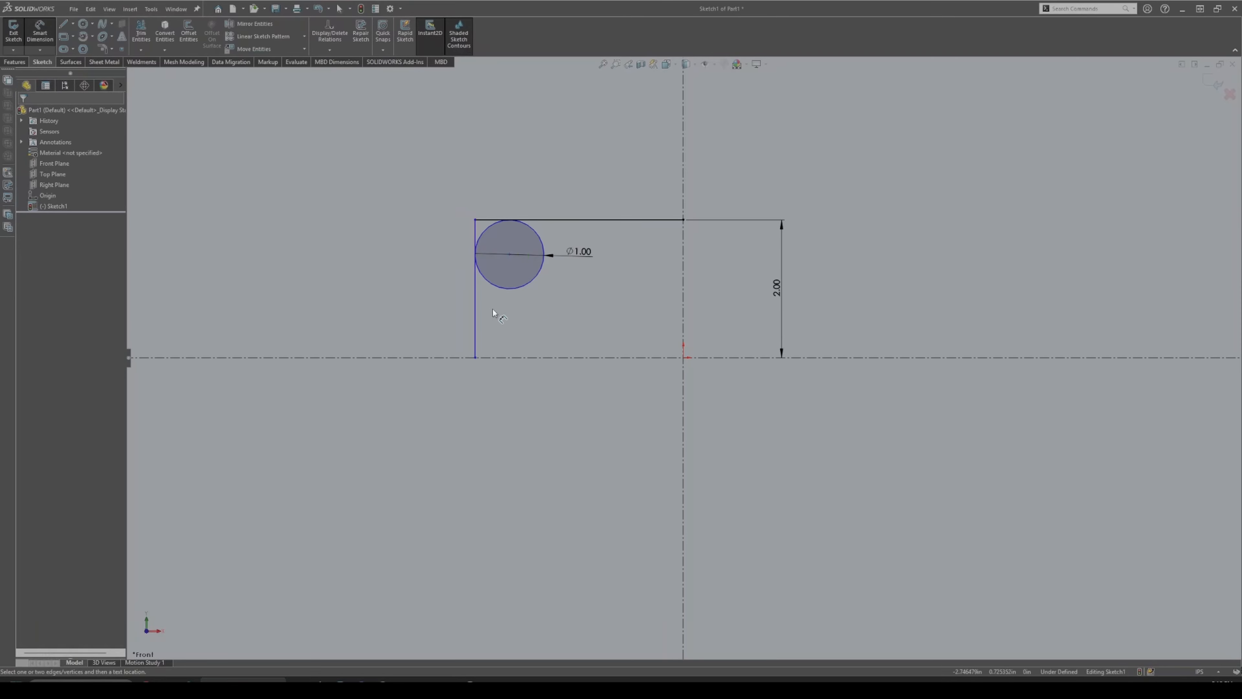
left_click(475, 314)
left_click(682, 294)
left_click(622, 311)
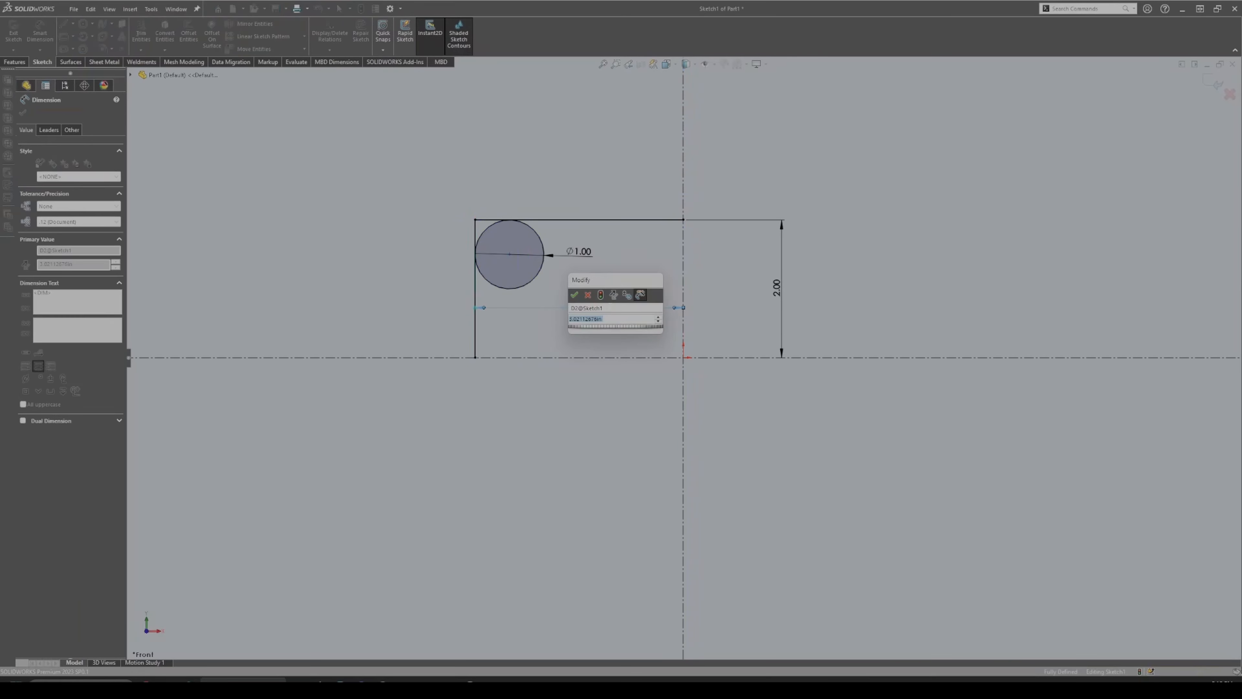
type("3")
key("Return")
key("Escape")
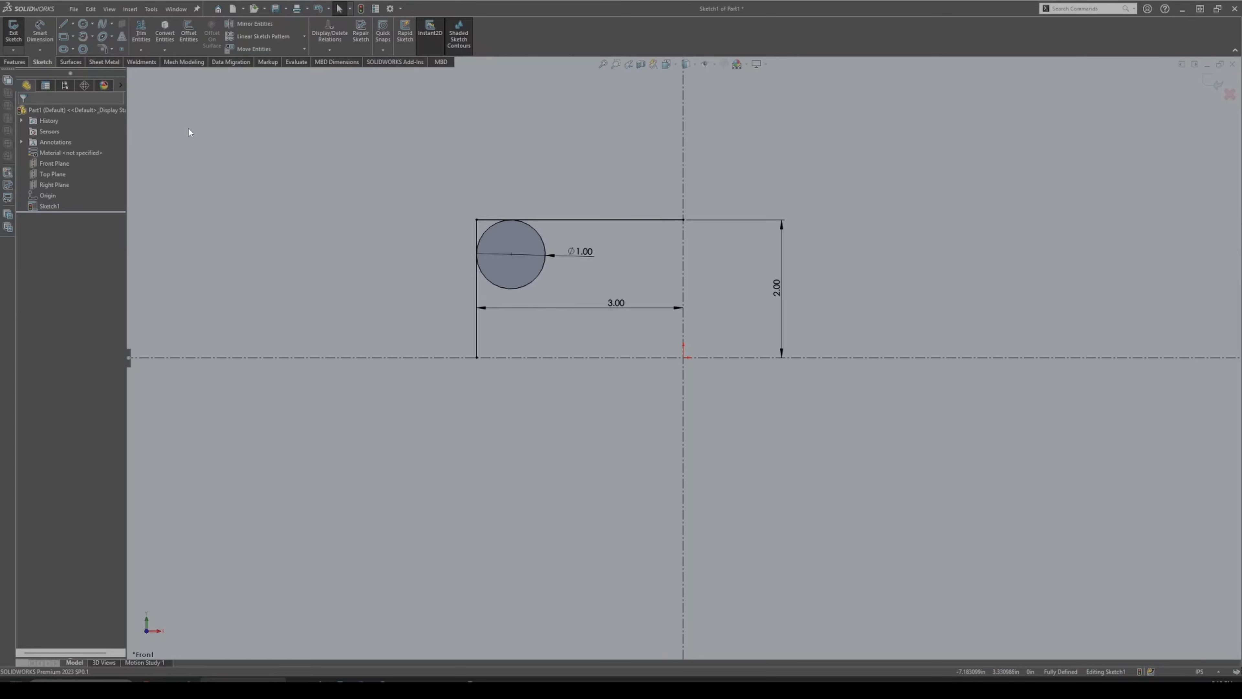
Offset the outer outline chain 1.00 in inward.
left_click(190, 36)
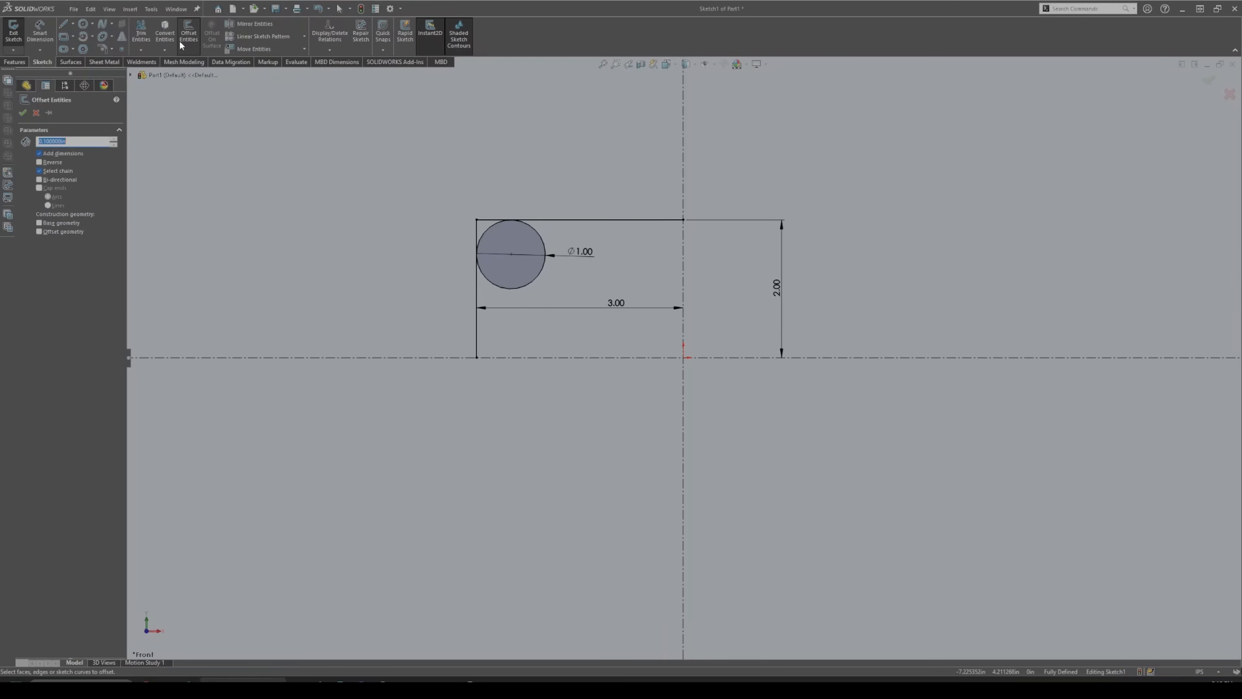
left_click(594, 220)
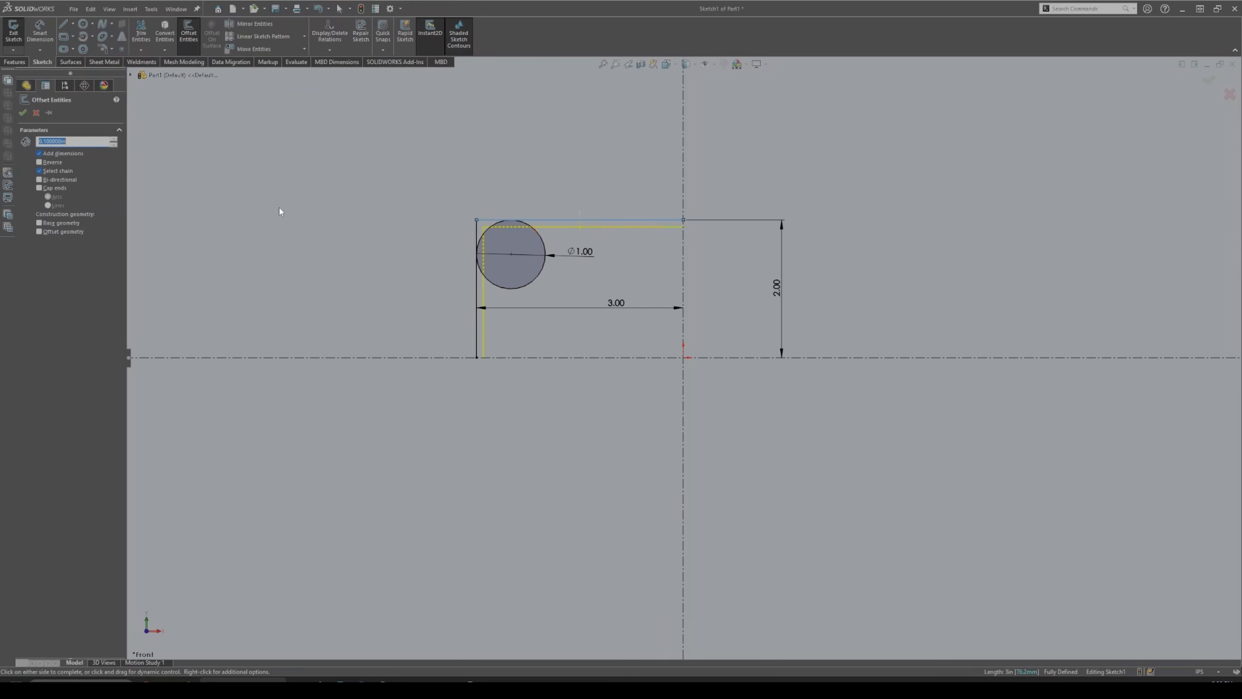
key("BackSpace")
key("Return")
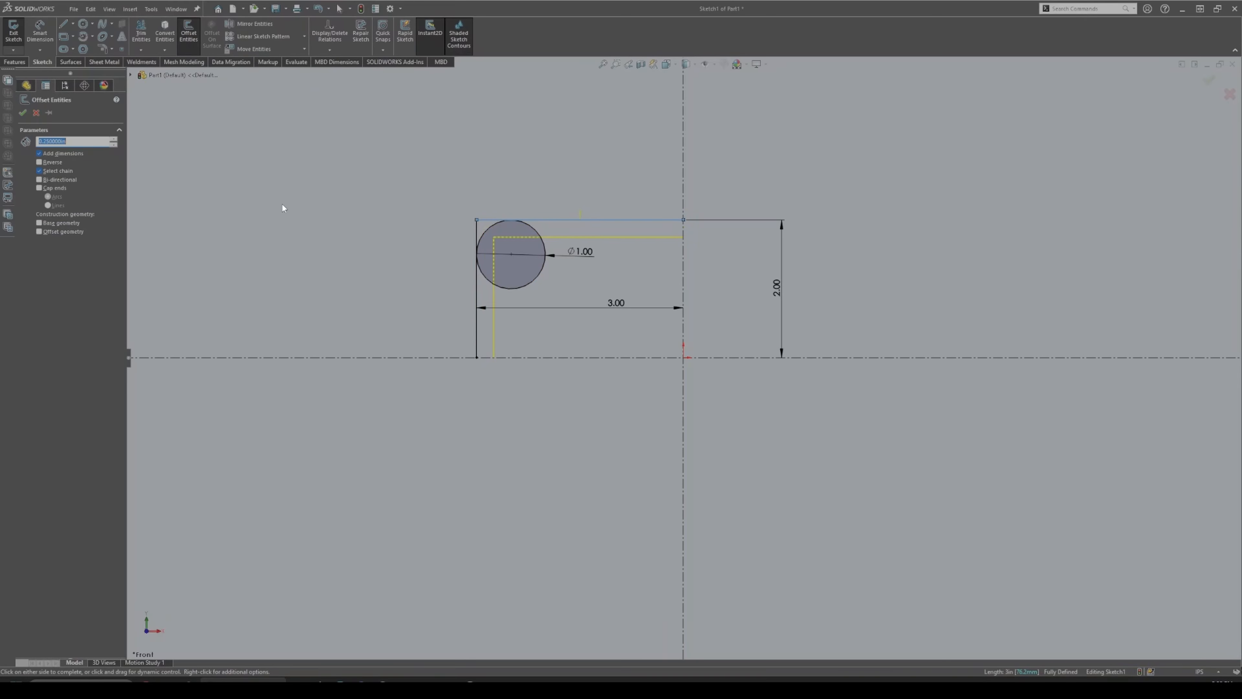
type("1")
key("Return")
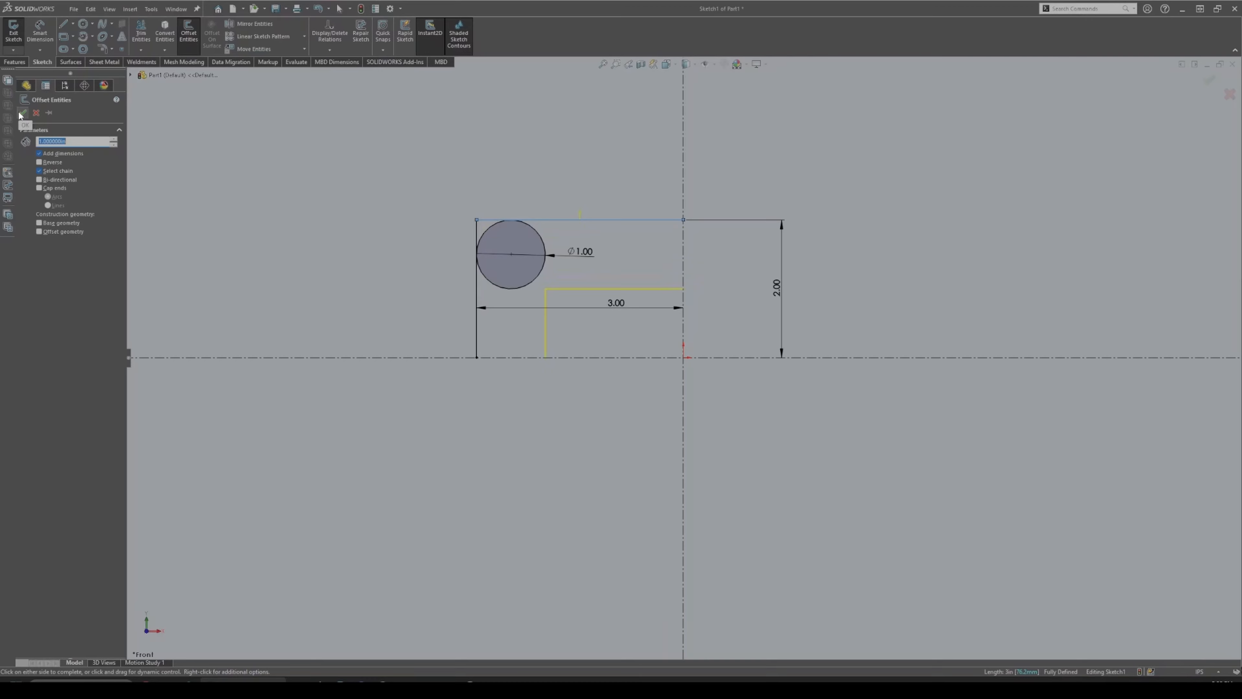
left_click(39, 162)
left_click(39, 162)
left_click(22, 113)
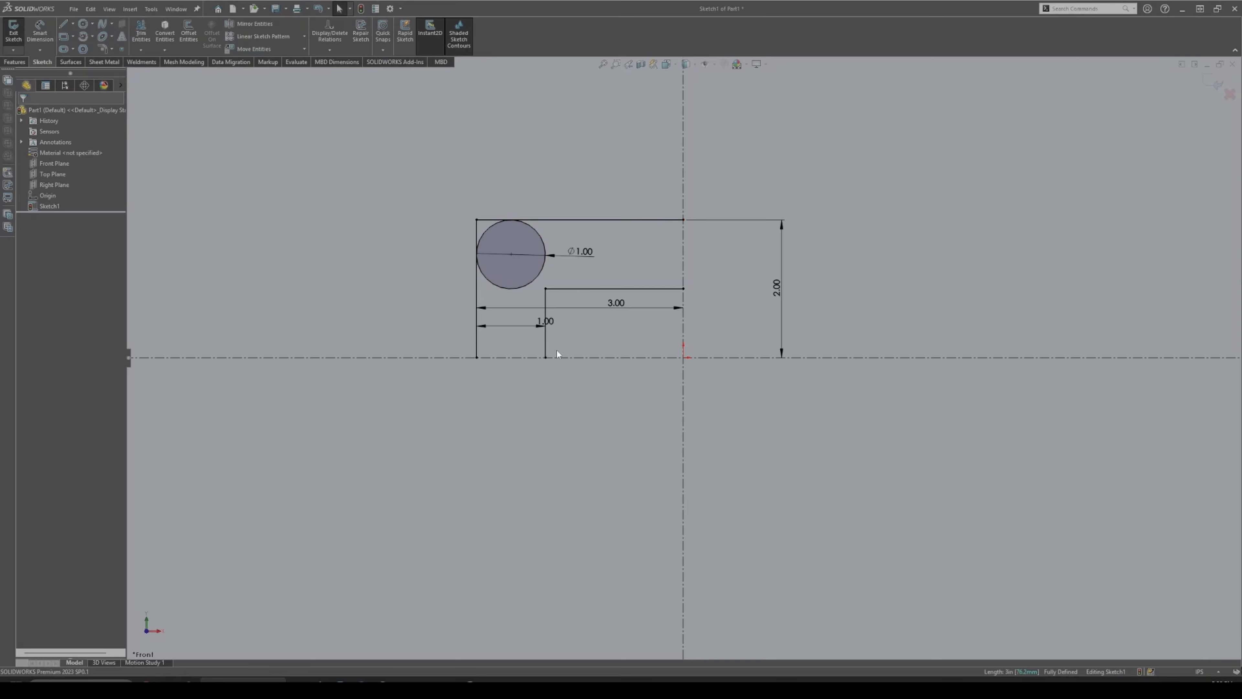
Reposition the 1.00 offset dimension, change it to 0.5, then restore it to 1.
left_click_drag(538, 321, 508, 325)
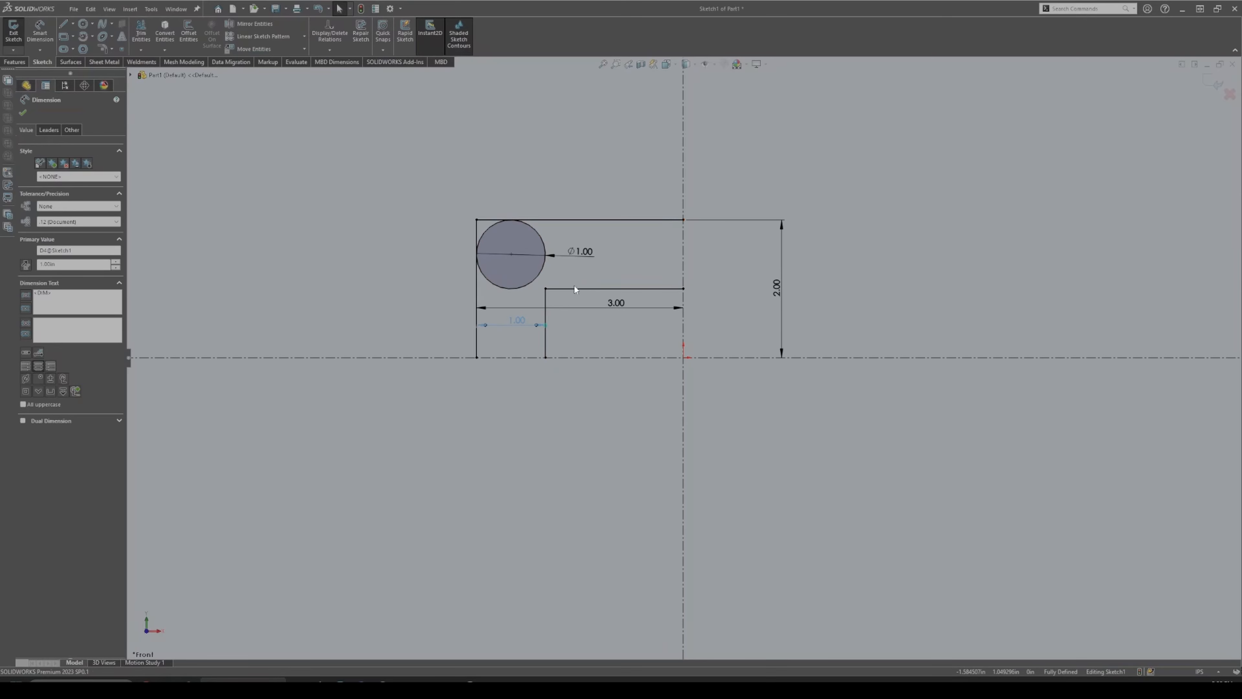
double_click(519, 321)
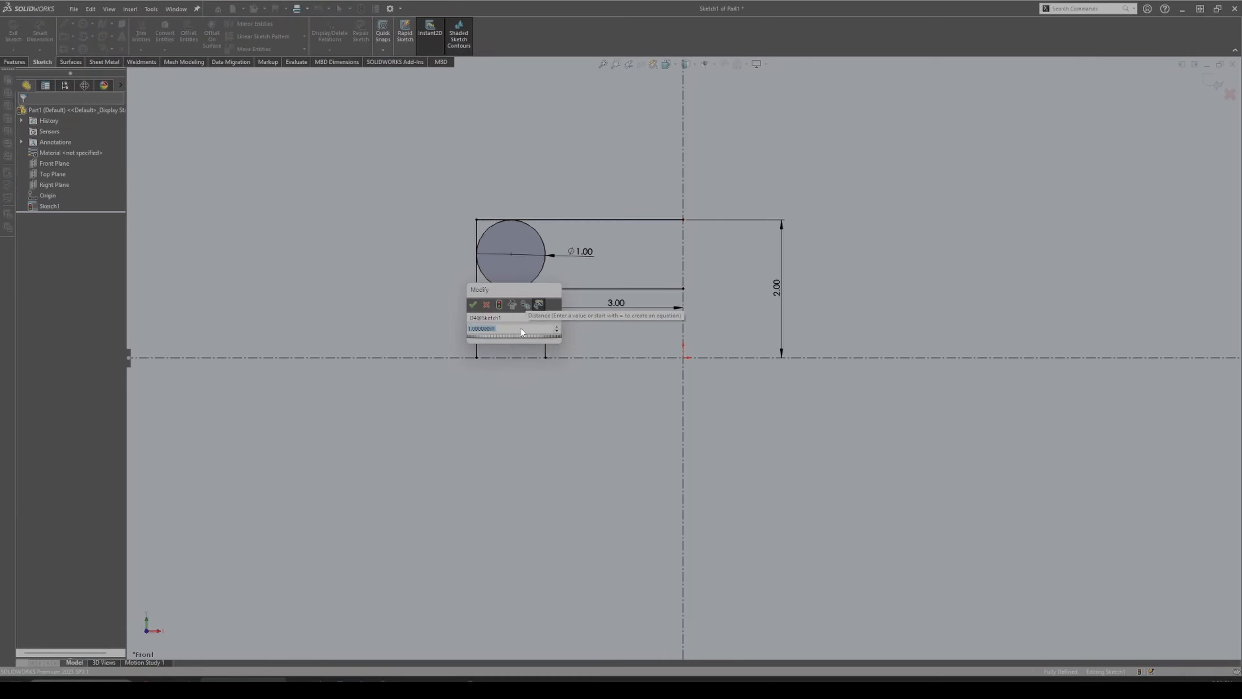
type("0.5")
key("Return")
double_click(496, 302)
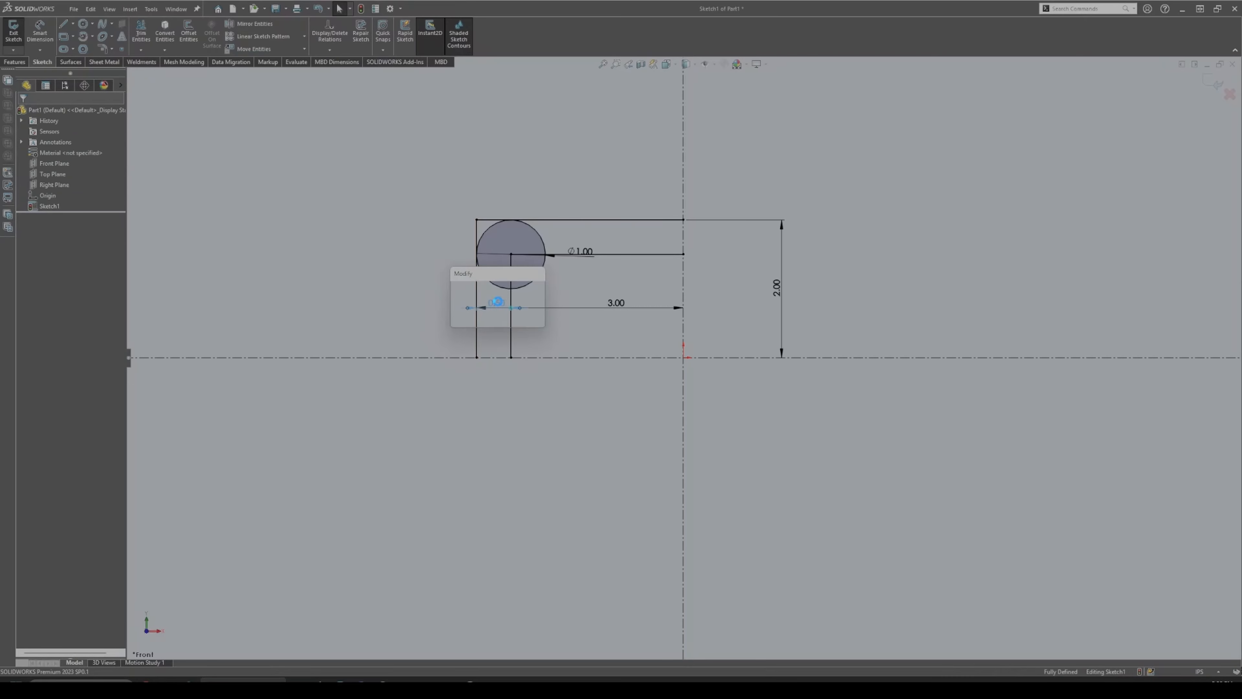
type("1")
key("Return")
left_click(430, 244)
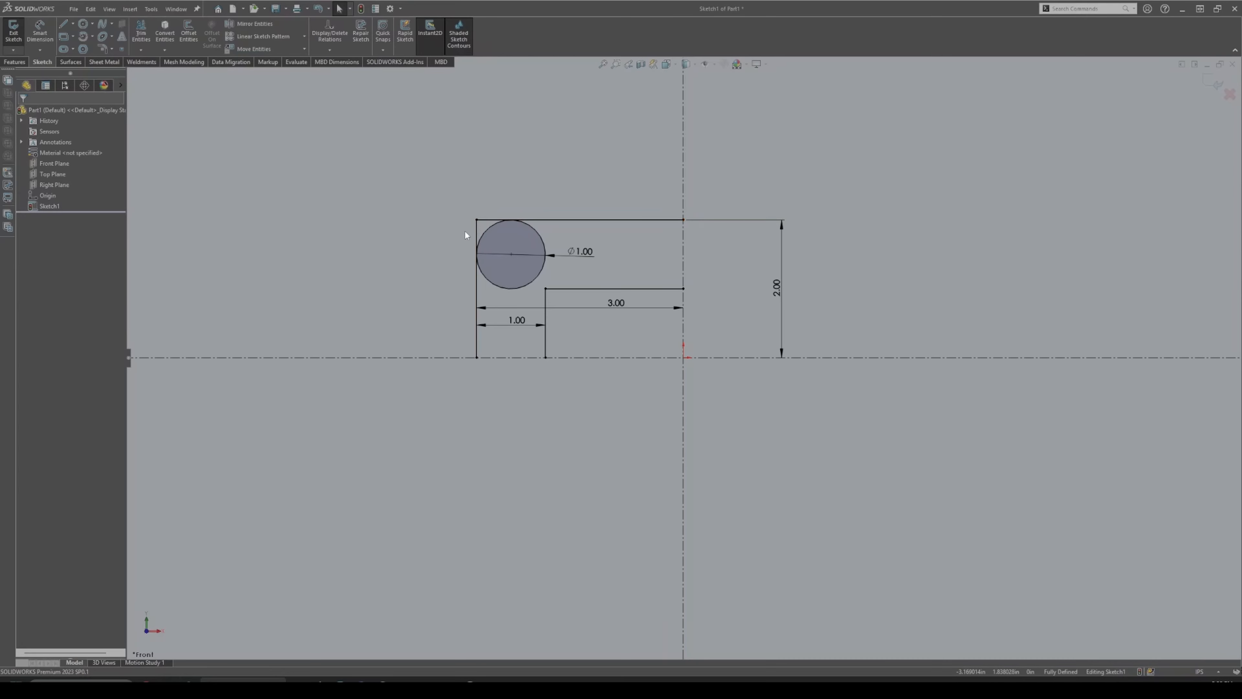
Trim the corner line piece and the circle so the top-left corner becomes an arc.
left_click(141, 30)
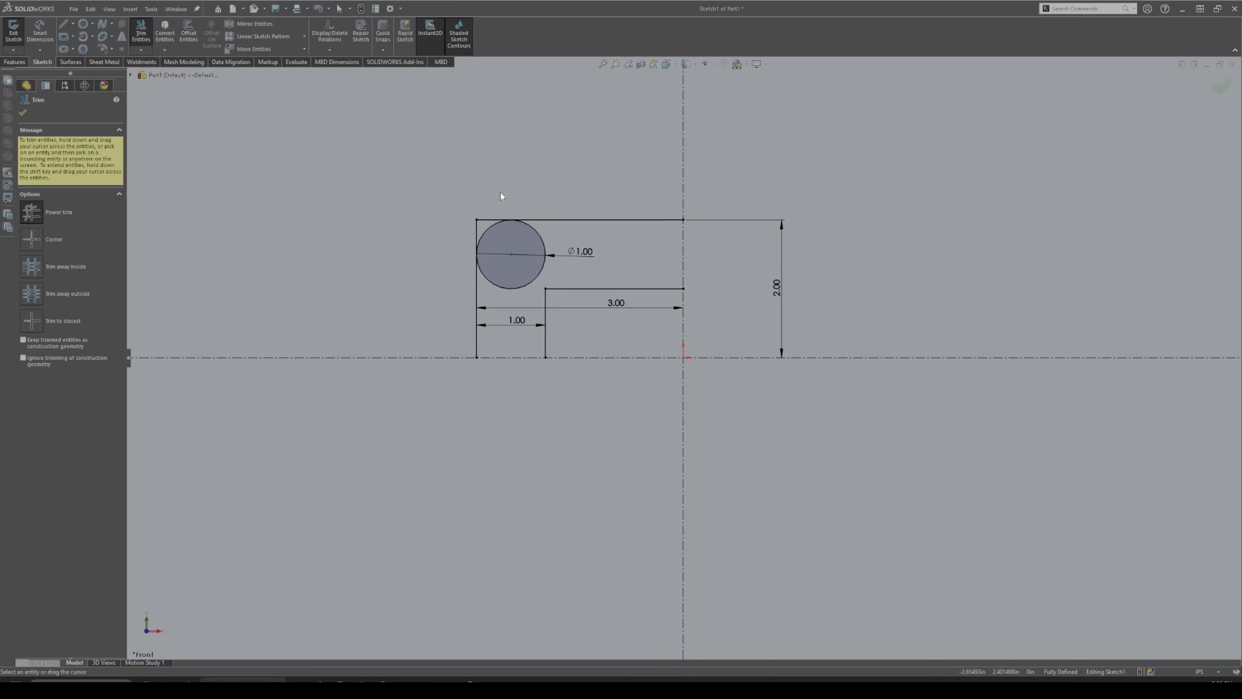
left_click_drag(491, 217, 466, 244)
left_click_drag(557, 240, 529, 247)
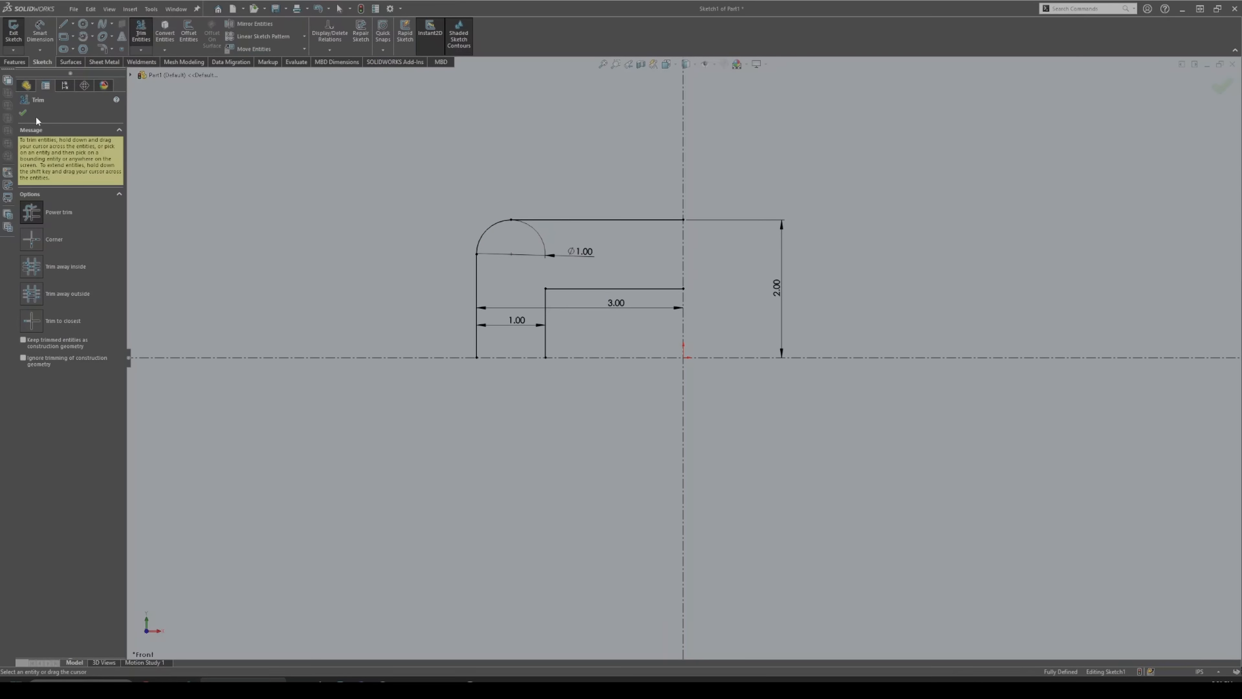
left_click(23, 113)
Move the Ø1.00 dimension to the arc's upper left and inspect the corner arc.
left_click_drag(585, 250, 455, 195)
left_click(499, 224)
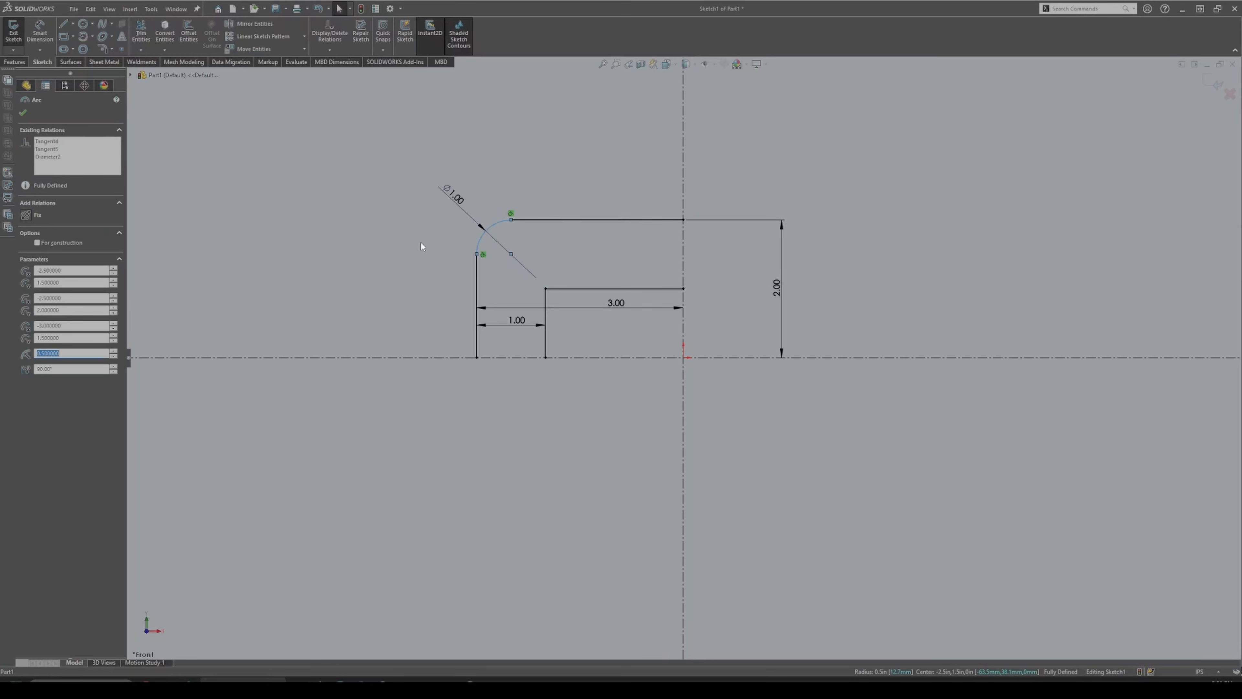
left_click(453, 262)
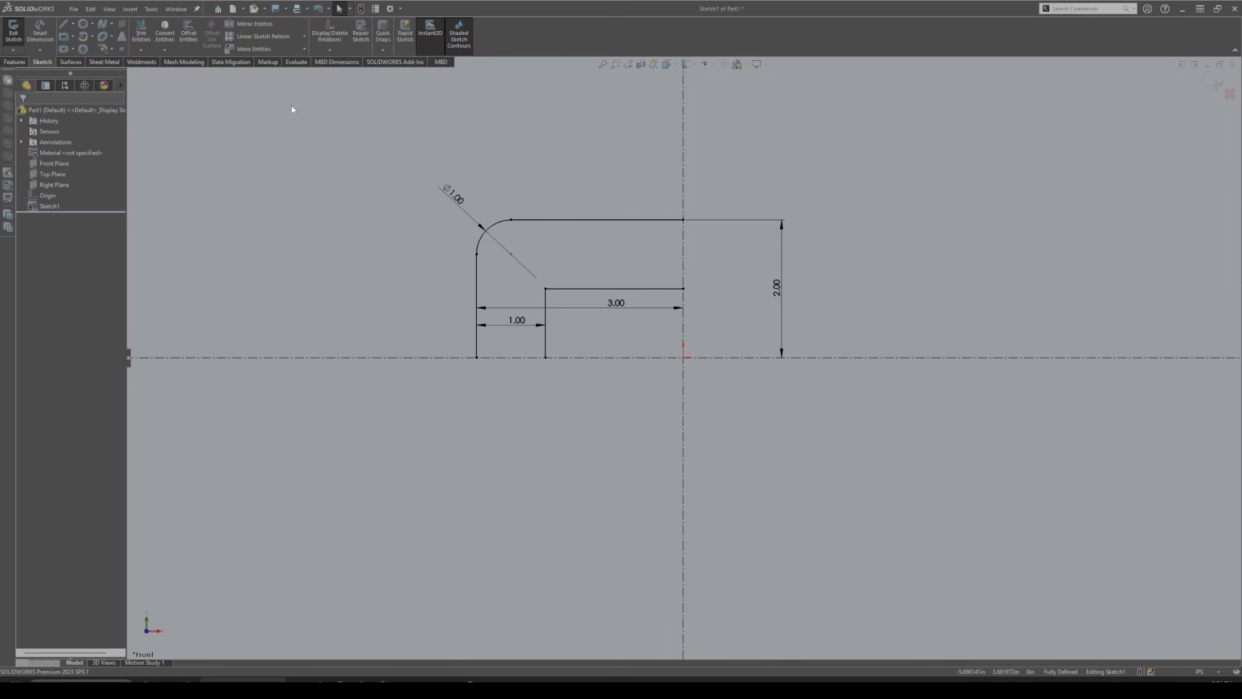
left_click(255, 23)
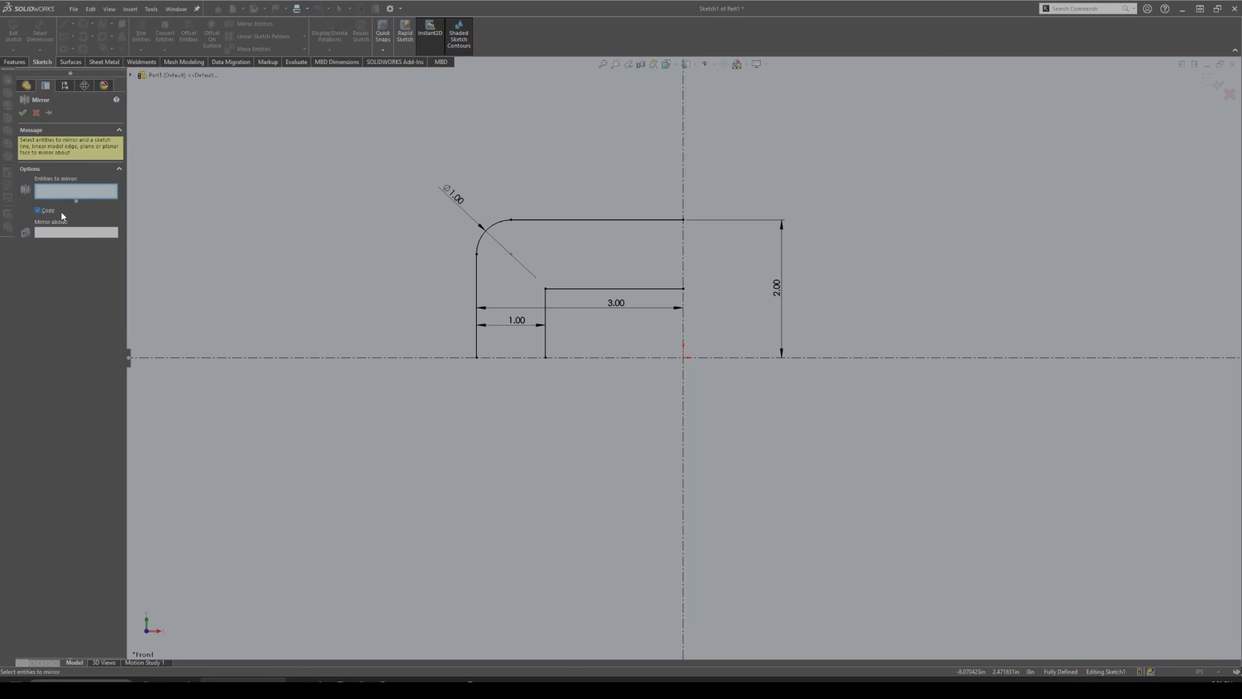
Mirror the left-half profile, excluding the horizontal centerline, across the vertical centerline.
mouse_move(568, 173)
left_mouse_down()
mouse_move(488, 201)
mouse_move(628, 390)
mouse_move(621, 411)
left_mouse_up()
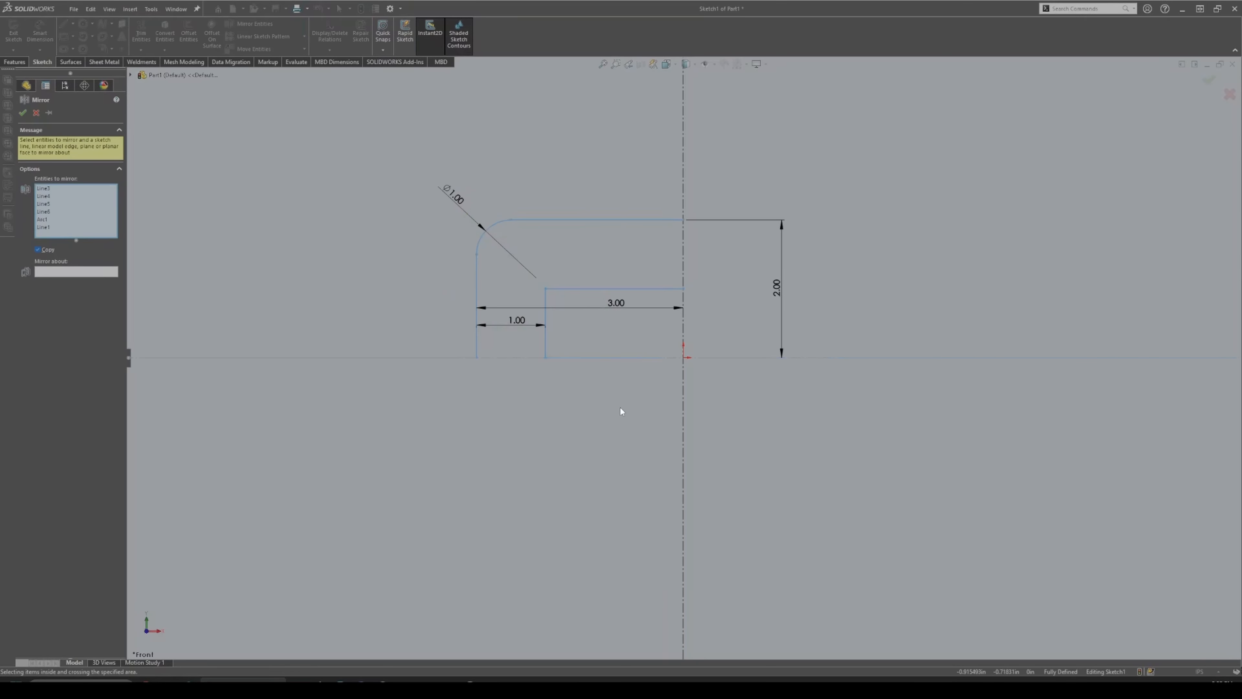
left_click(640, 358)
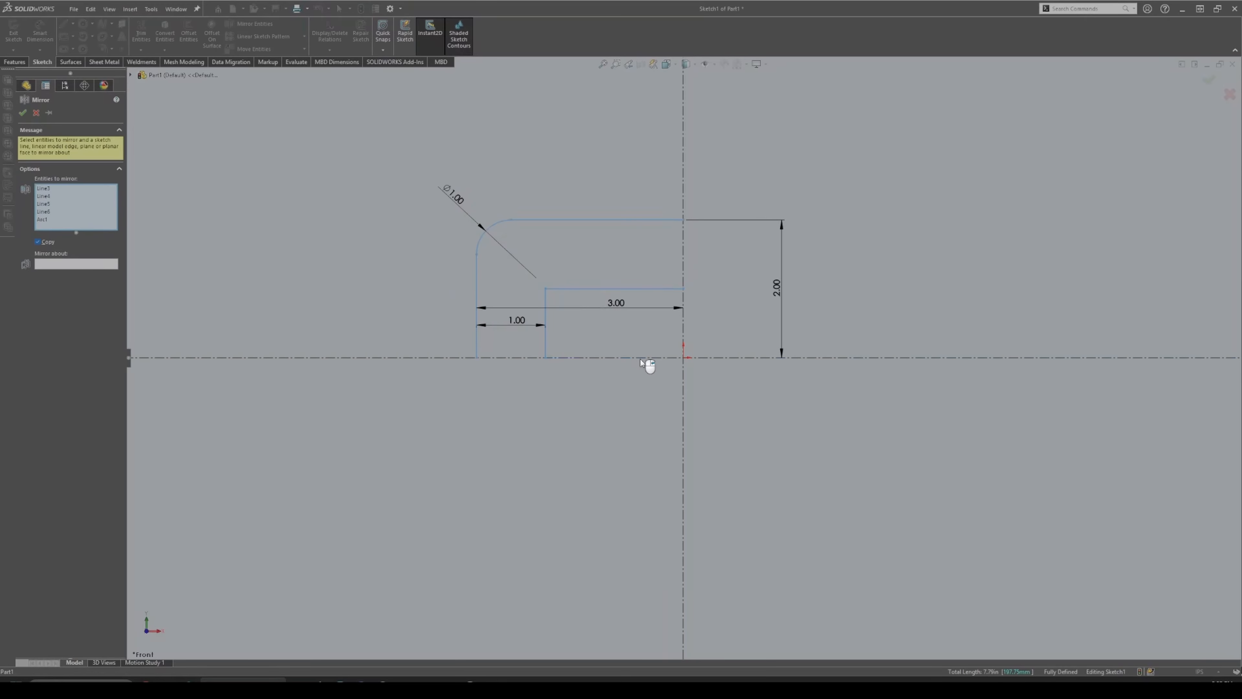
left_click(98, 265)
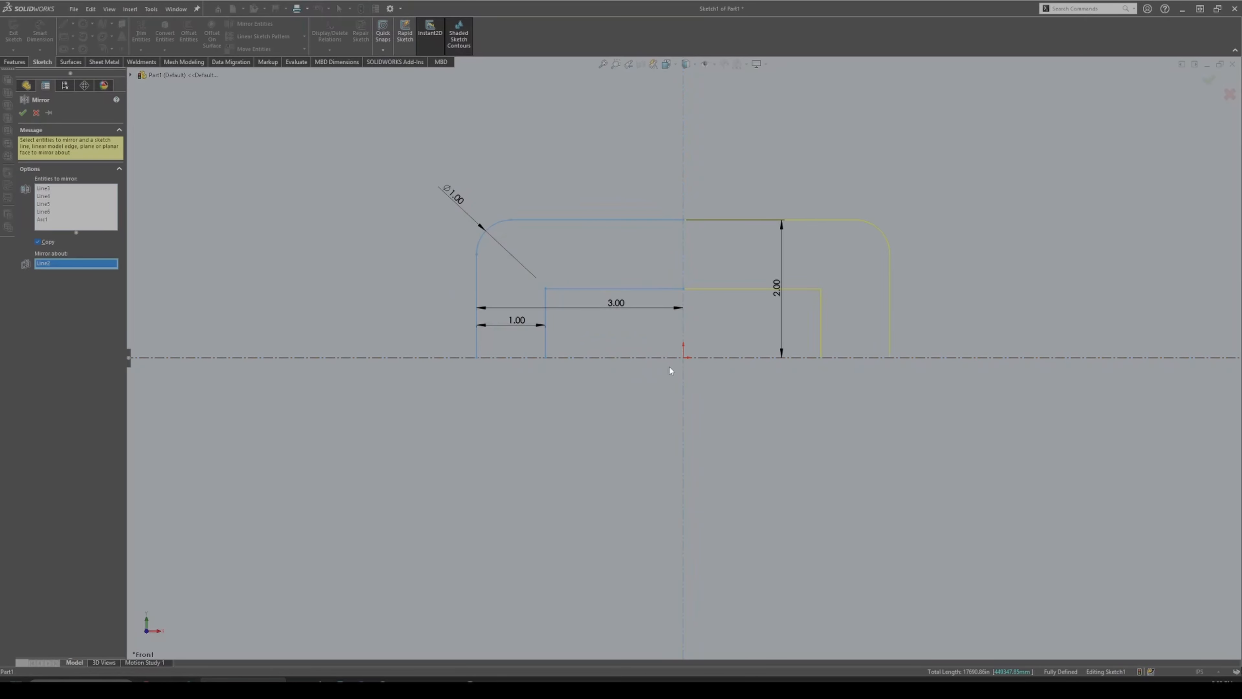
left_click(23, 113)
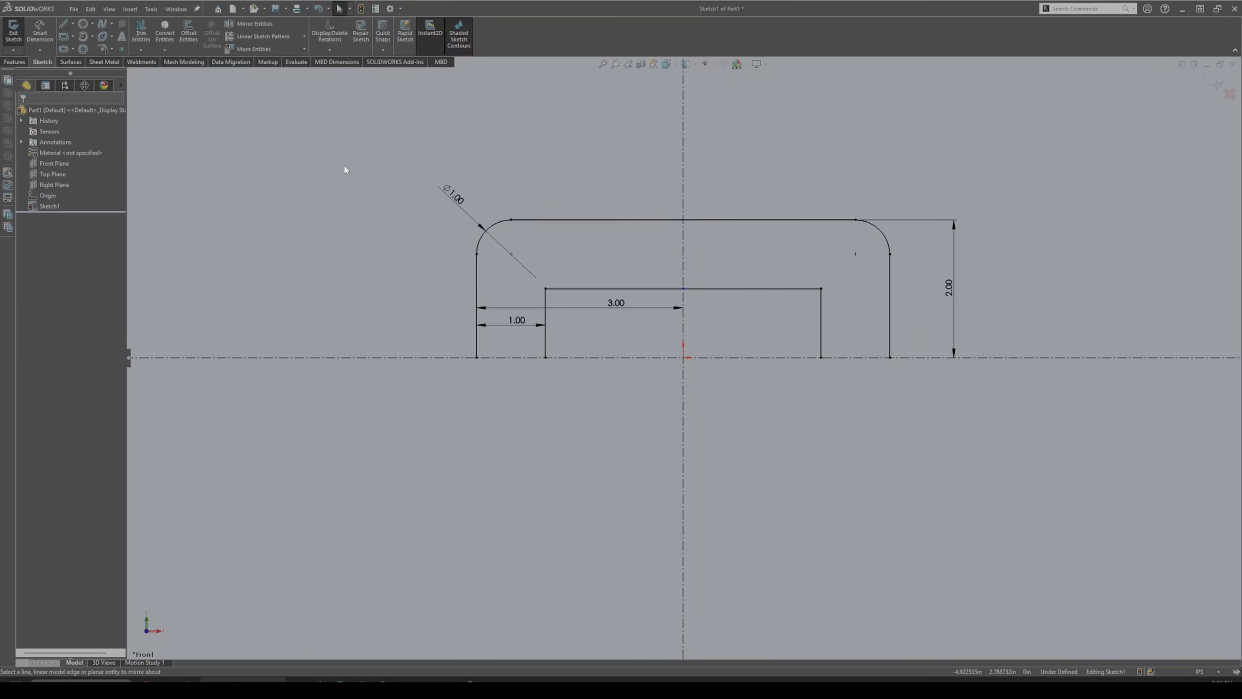
Drag the stray point rightward along the inner top line toward the vertical centerline.
left_click(689, 289)
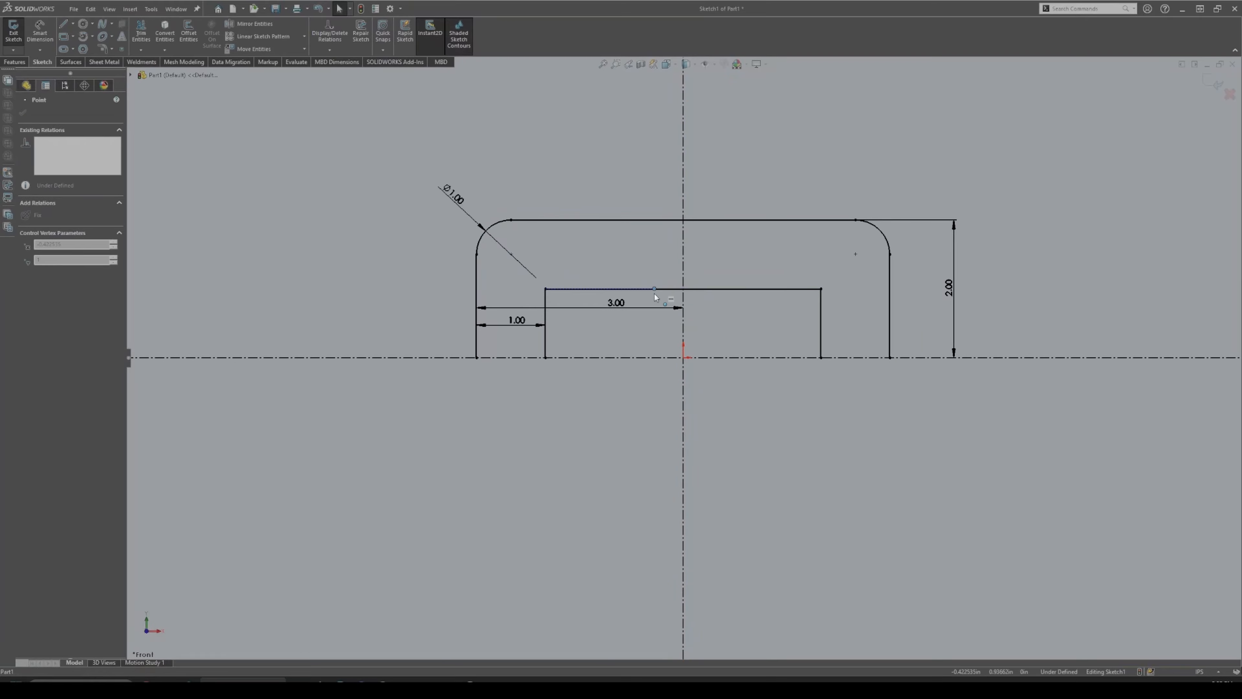
mouse_move(688, 295)
left_mouse_down()
mouse_move(667, 296)
mouse_move(723, 296)
left_mouse_up()
left_click(728, 315)
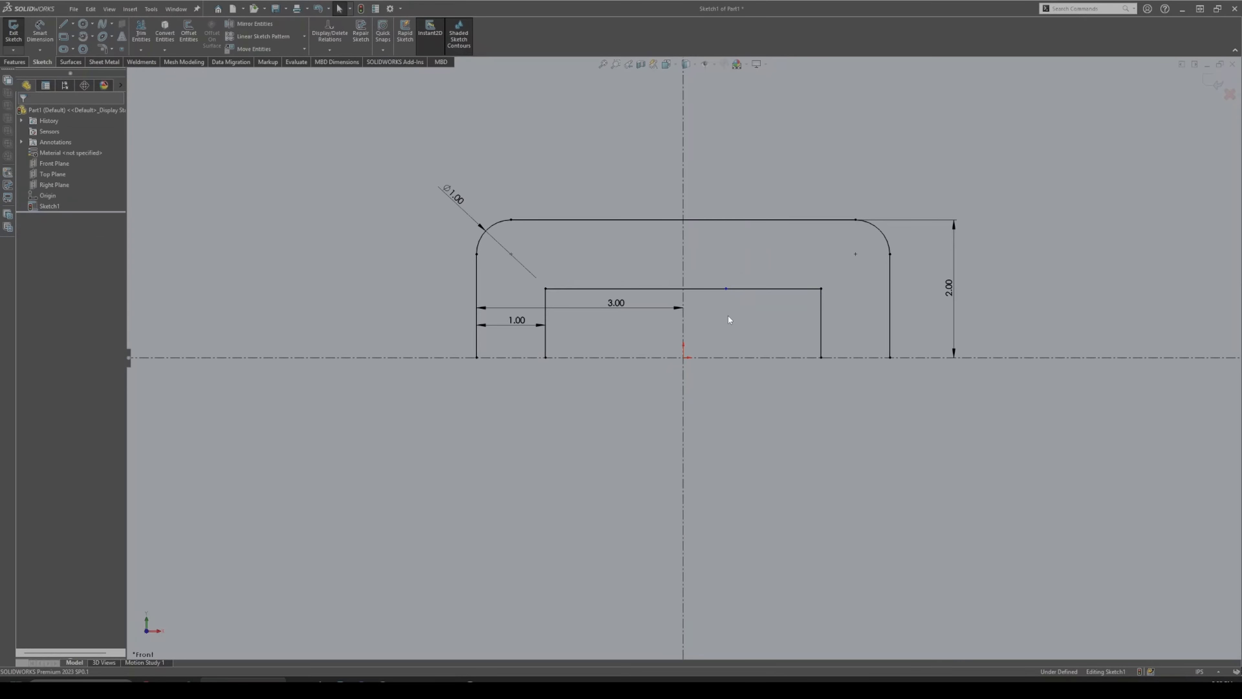
left_click(726, 289)
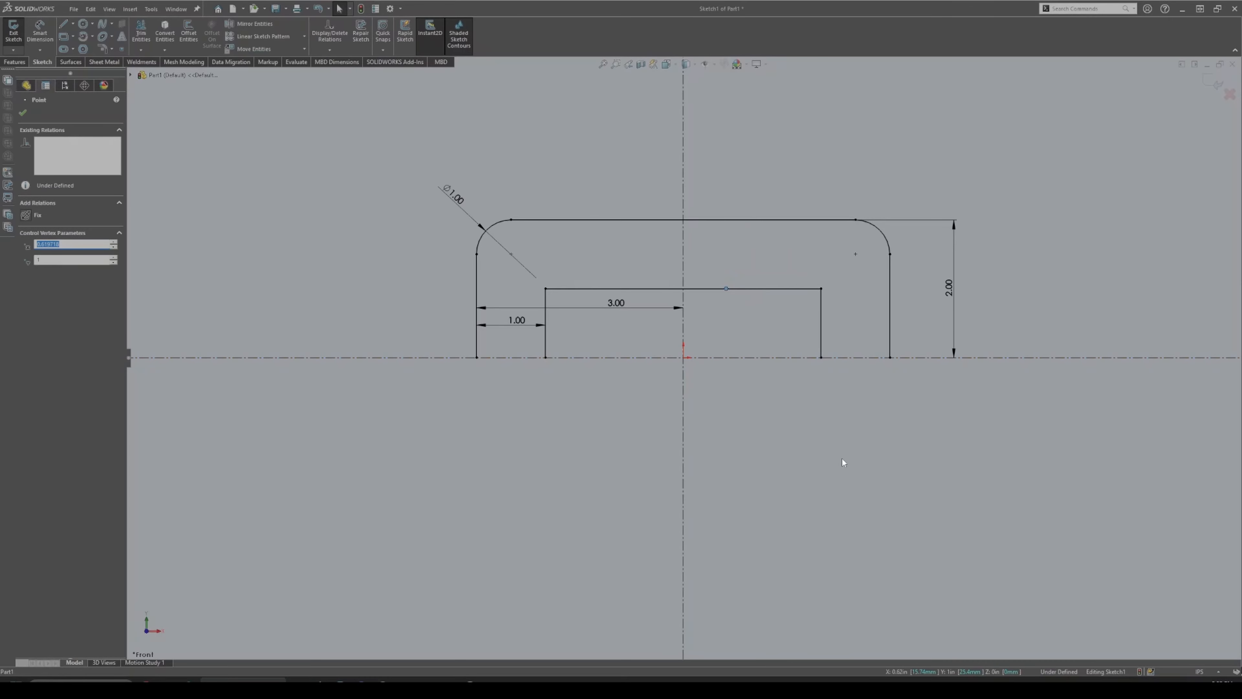
left_click(869, 496)
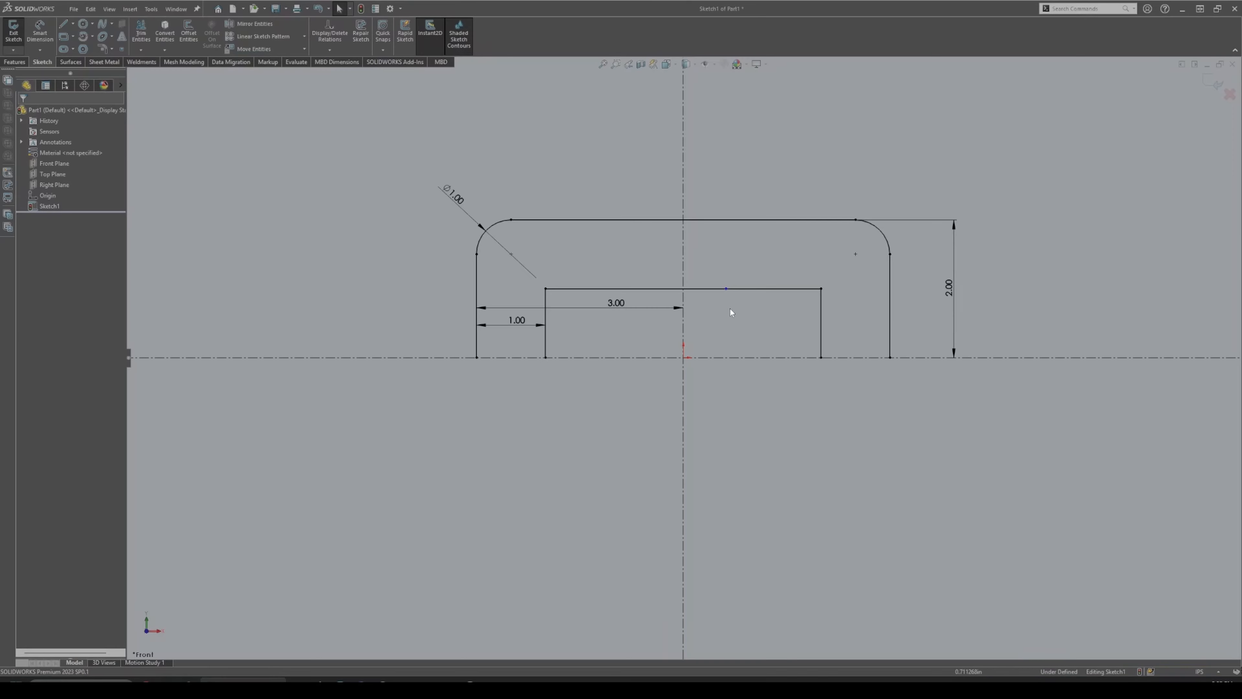
Make the inner-top-line point coincident with the vertical centerline, fully defining Sketch1.
left_click(726, 290)
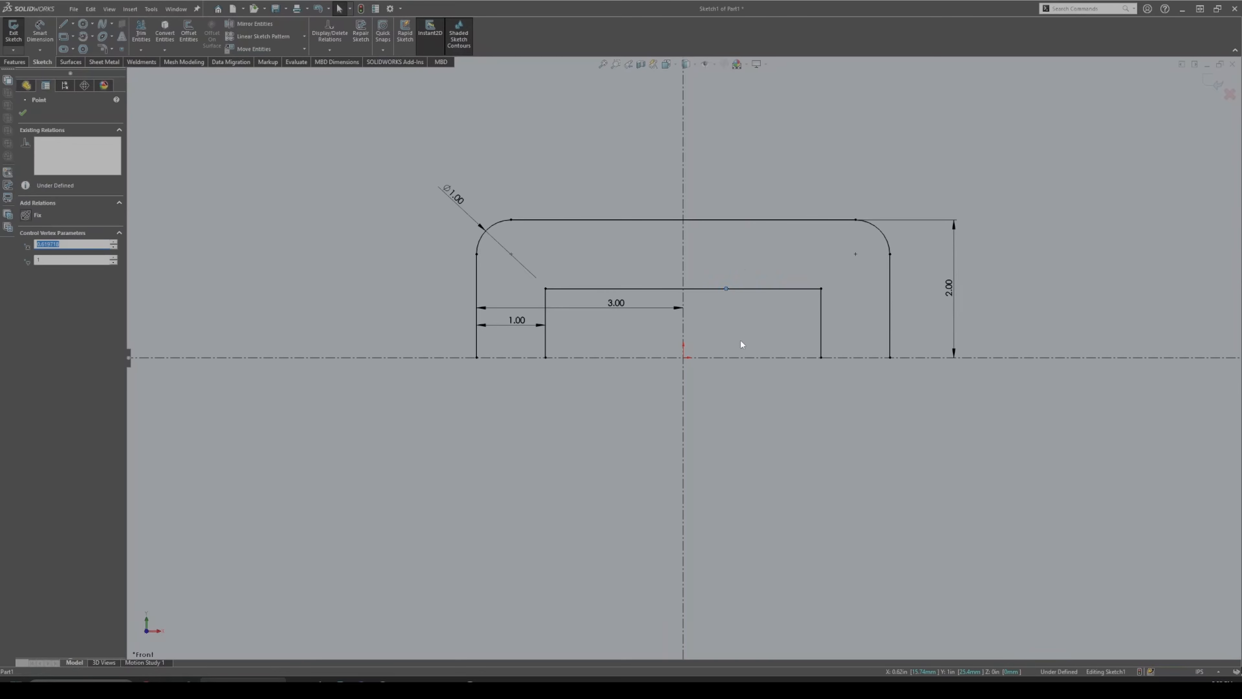
left_click(683, 317, "ctrl")
left_click(46, 269)
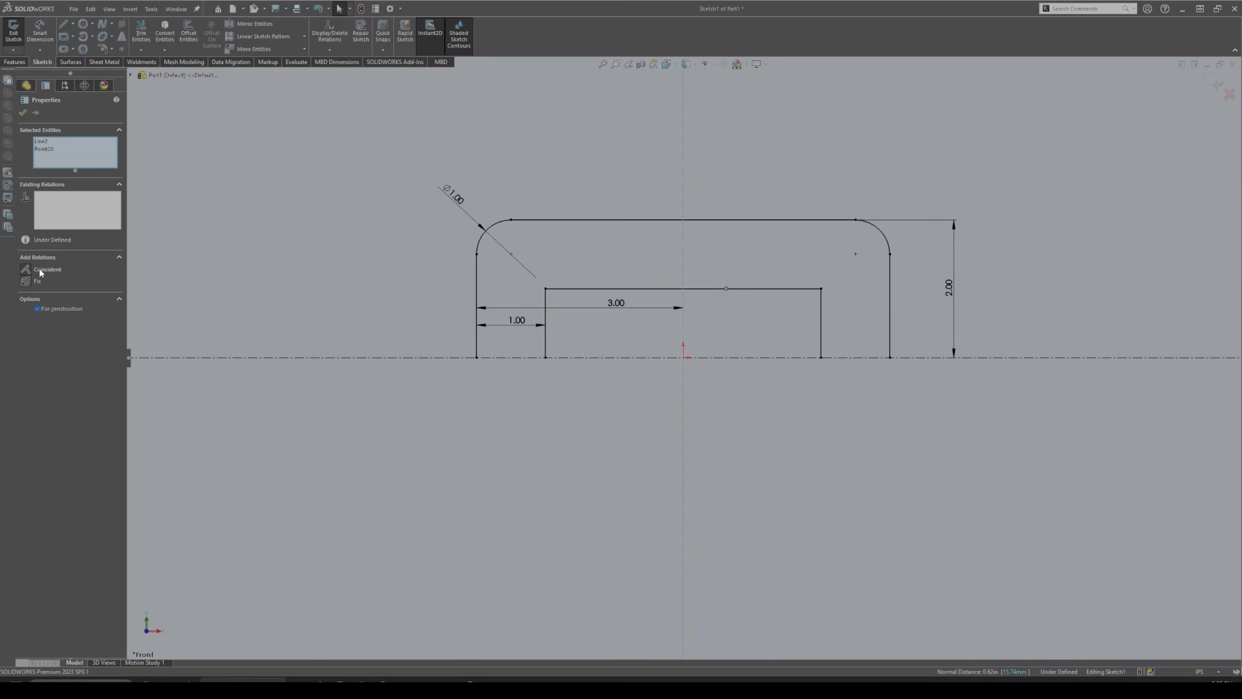
left_click(372, 220)
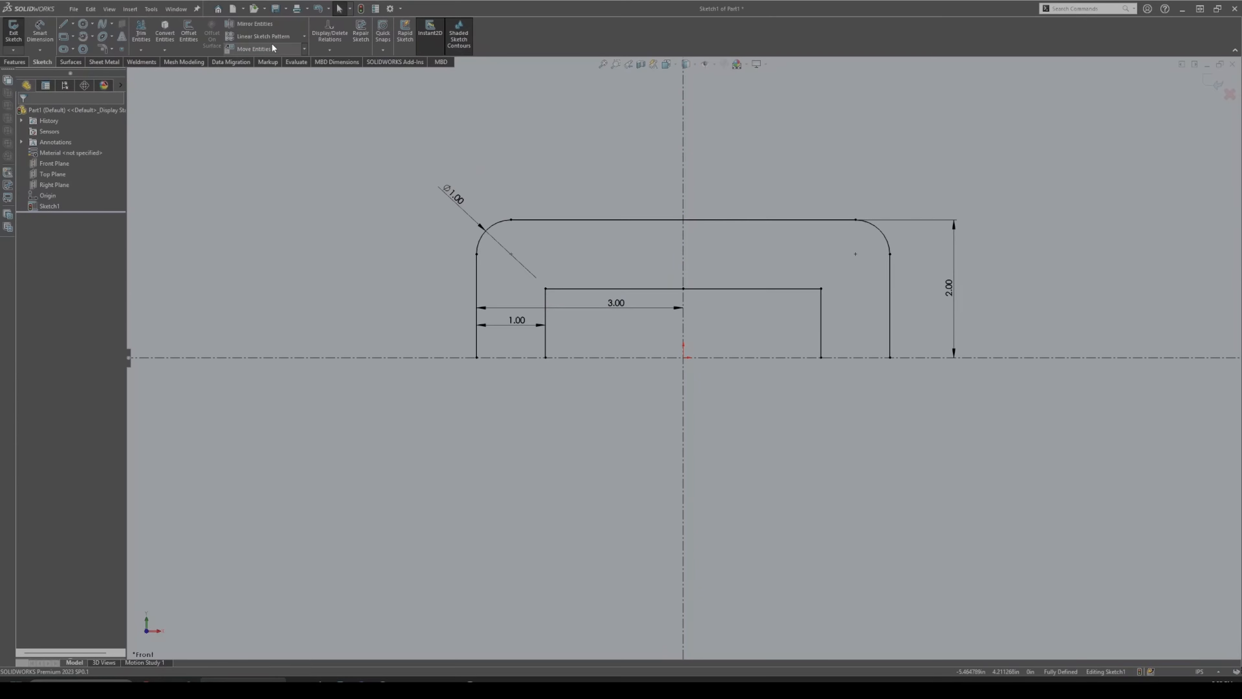
Mirror all top-half geometry, excluding both centerlines, about the horizontal centerline.
left_click(254, 23)
mouse_move(837, 177)
left_mouse_down()
mouse_move(554, 147)
mouse_move(887, 452)
mouse_move(560, 424)
left_mouse_up()
left_click(683, 381)
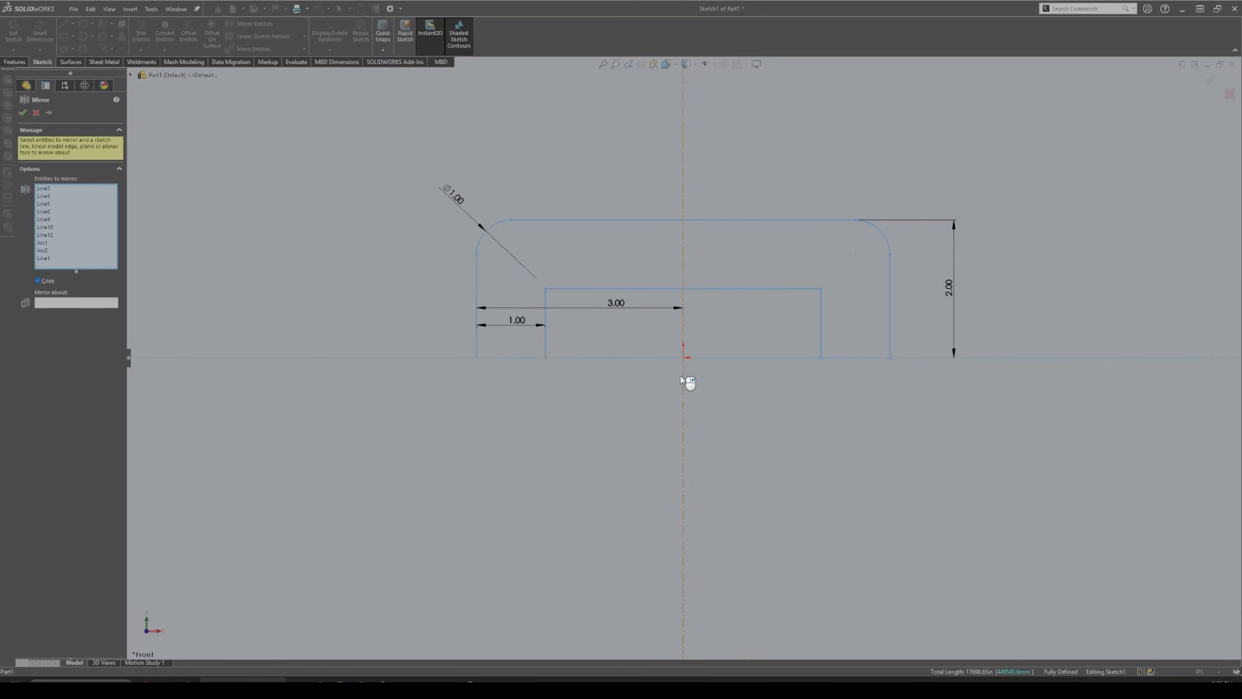
left_click(669, 358)
left_click(68, 297)
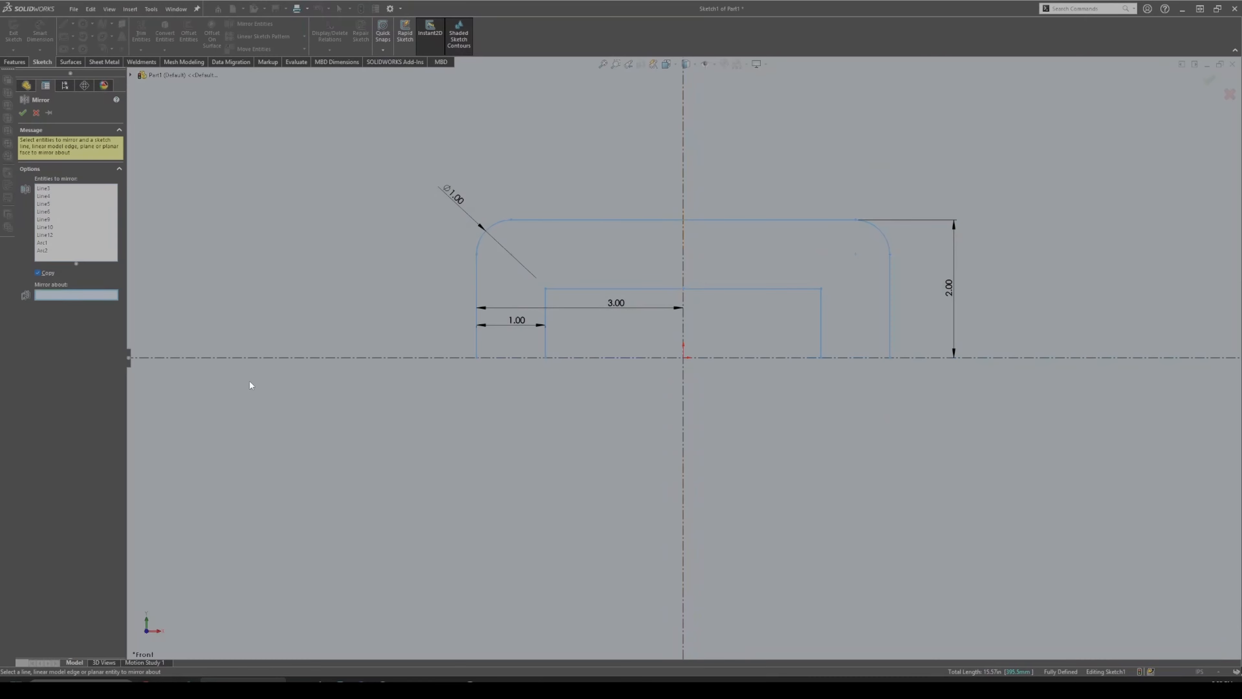
left_click(307, 357)
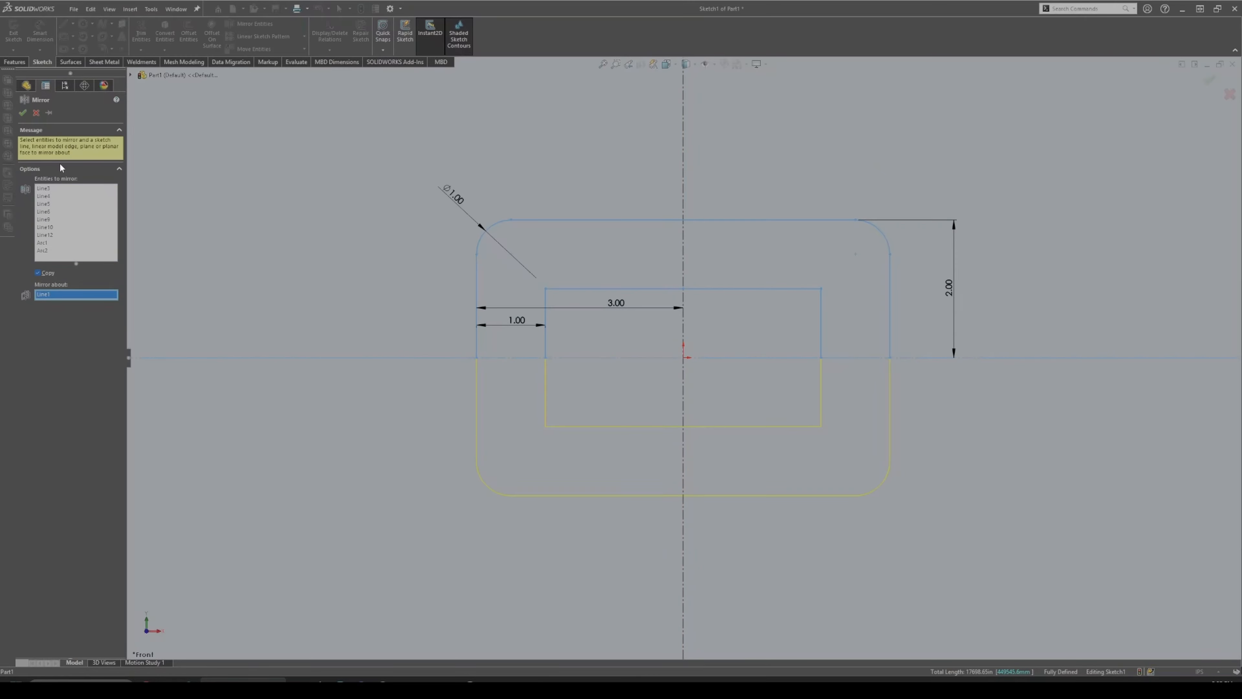
left_click(23, 112)
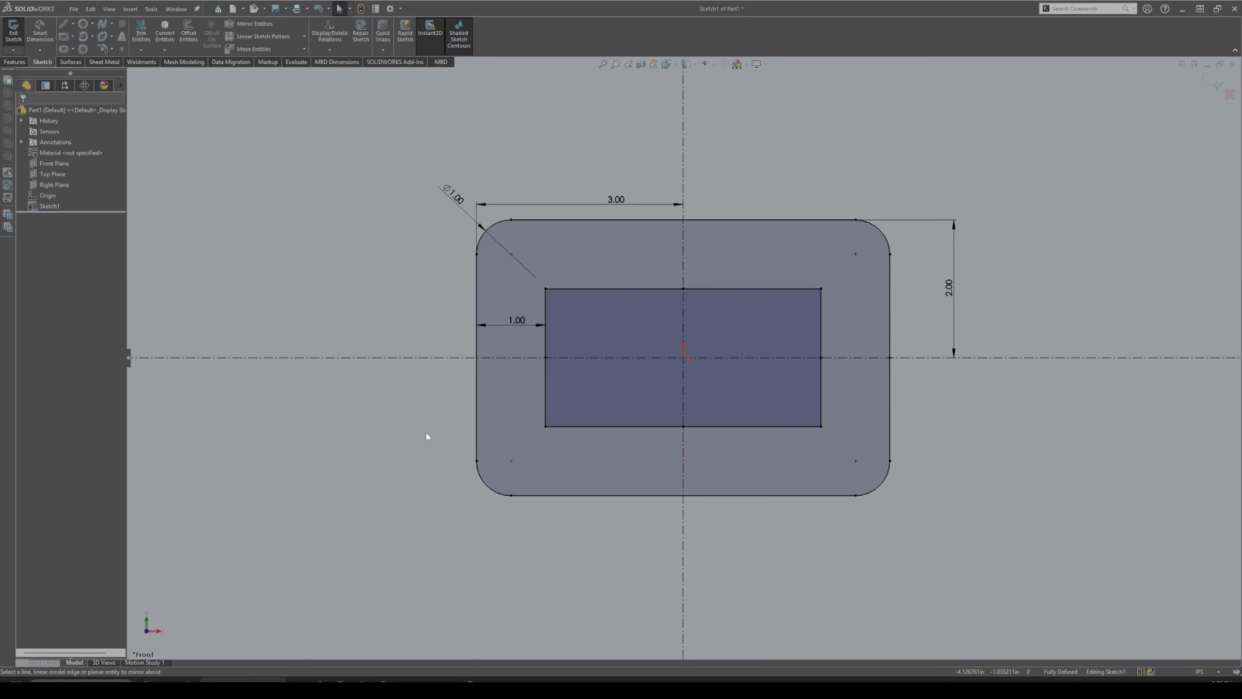